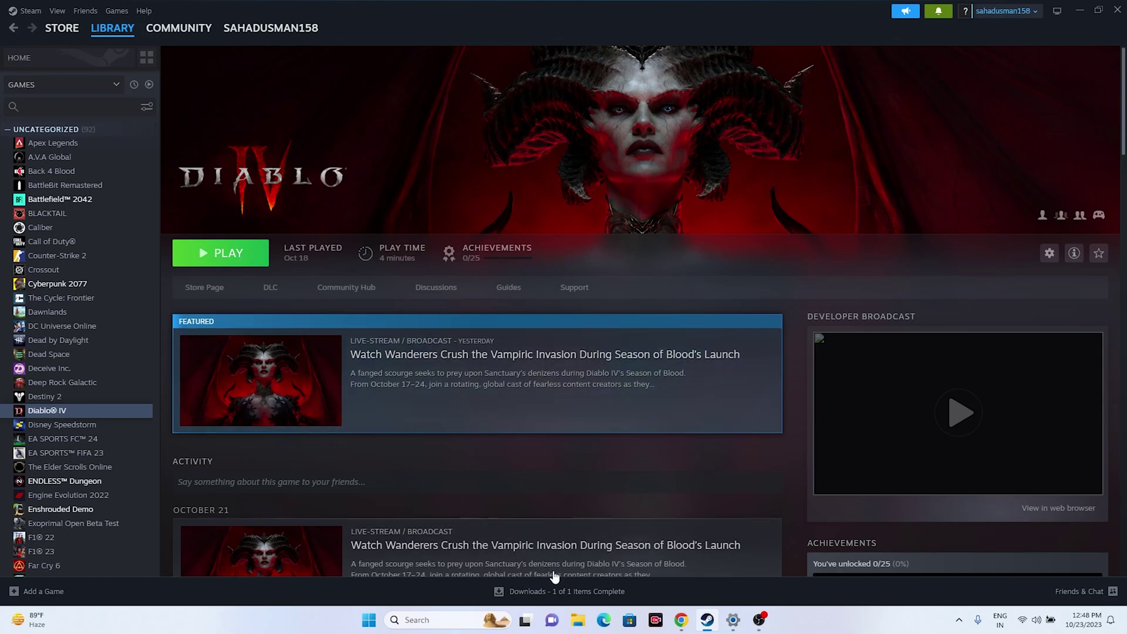
# Step: Restart the computer from the Start menu's power options
pyautogui.click(369, 620)
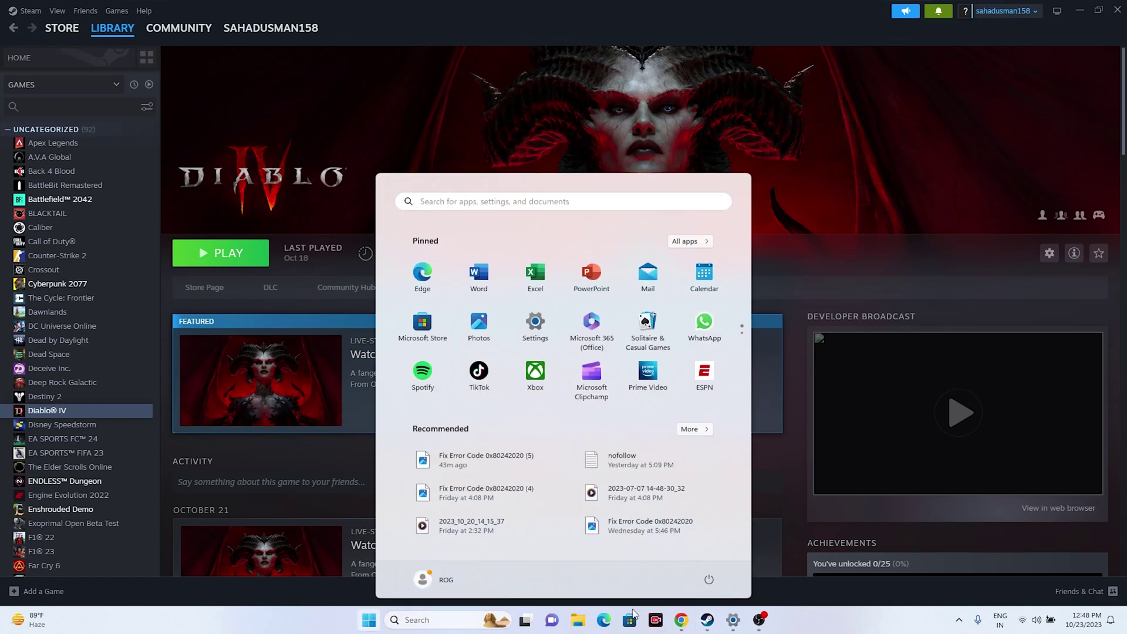
pyautogui.click(708, 580)
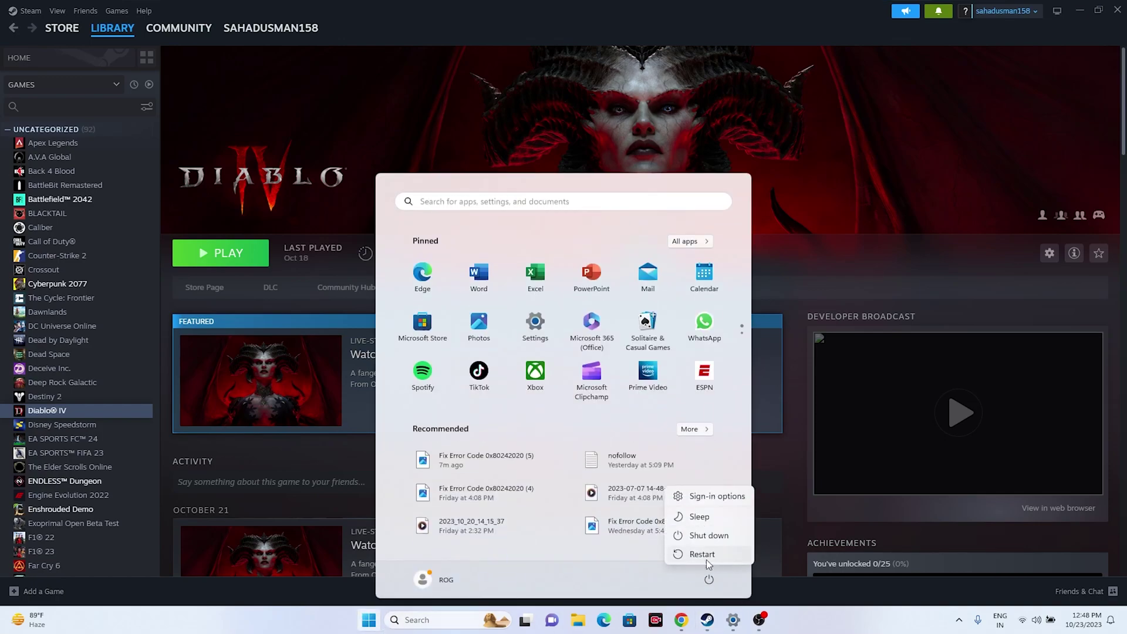
pyautogui.click(789, 610)
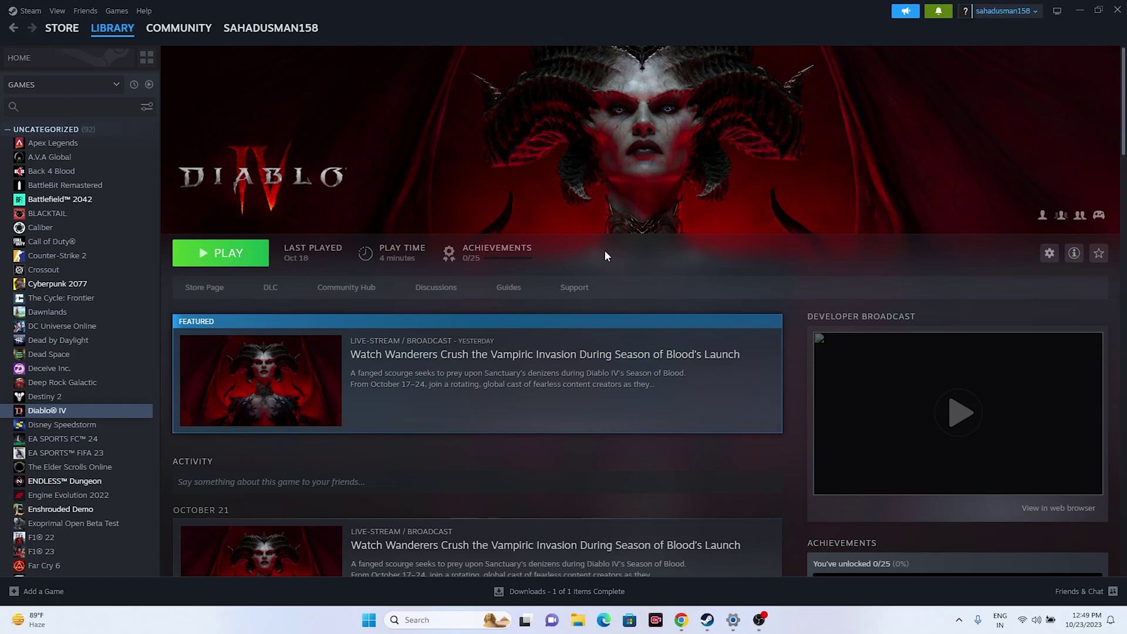
# Step: Open Diablo IV's install folder from Steam Properties > Installed Files (84.91 GB on C:)
pyautogui.rightClick(49, 414)
pyautogui.click(87, 506)
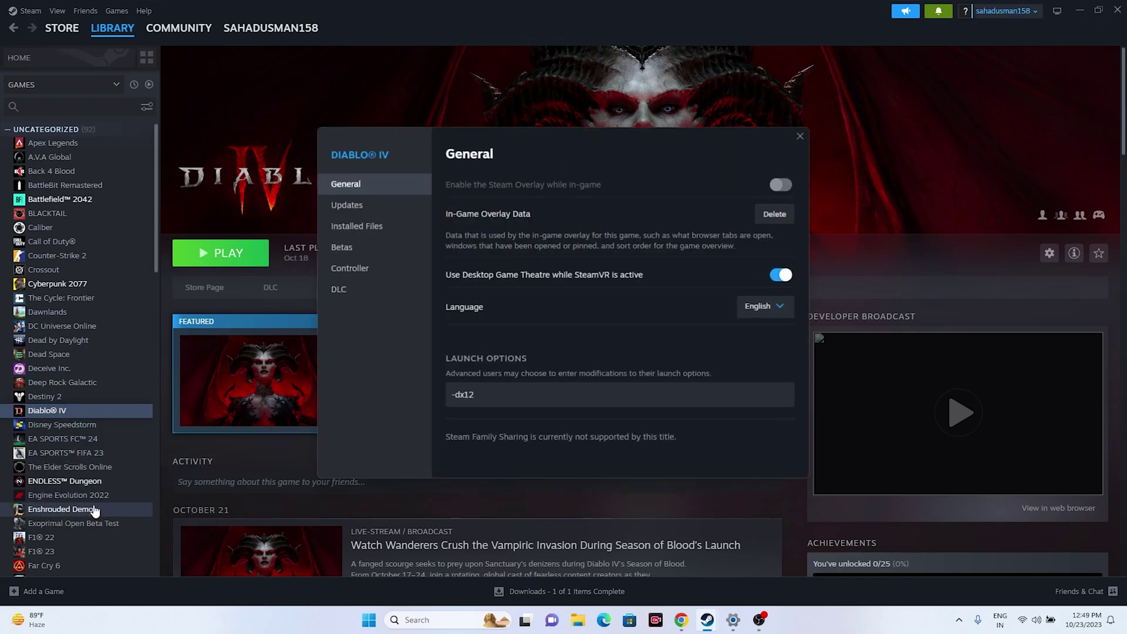
pyautogui.click(355, 228)
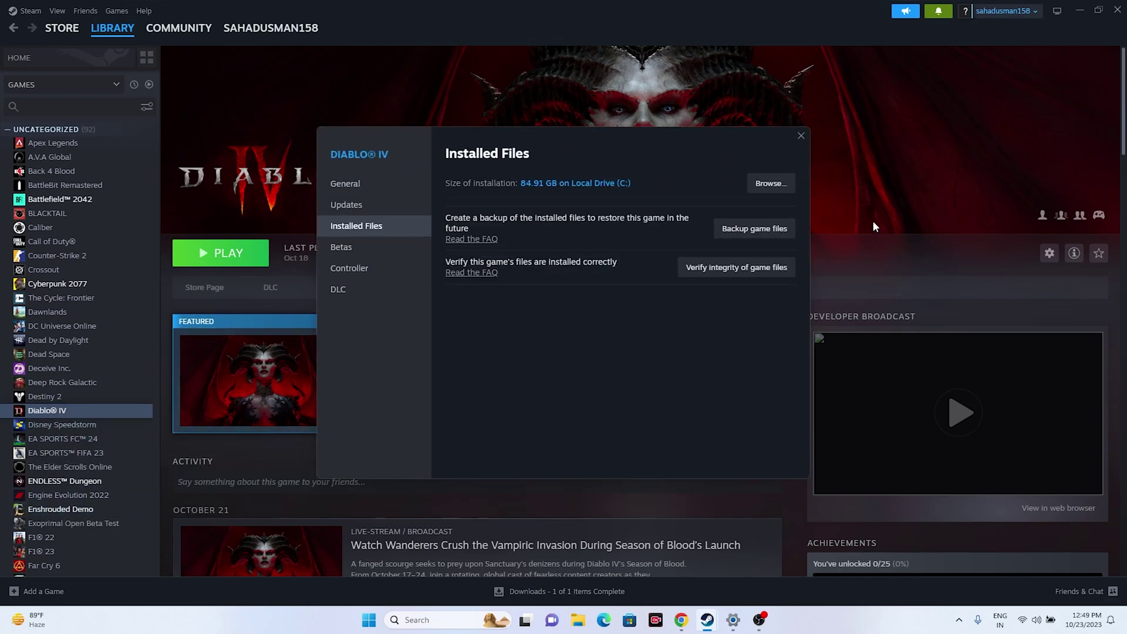
pyautogui.click(771, 183)
# Step: Minimize Steam, maximize the Diablo IV folder, select the game application and close Properties
pyautogui.click(1079, 10)
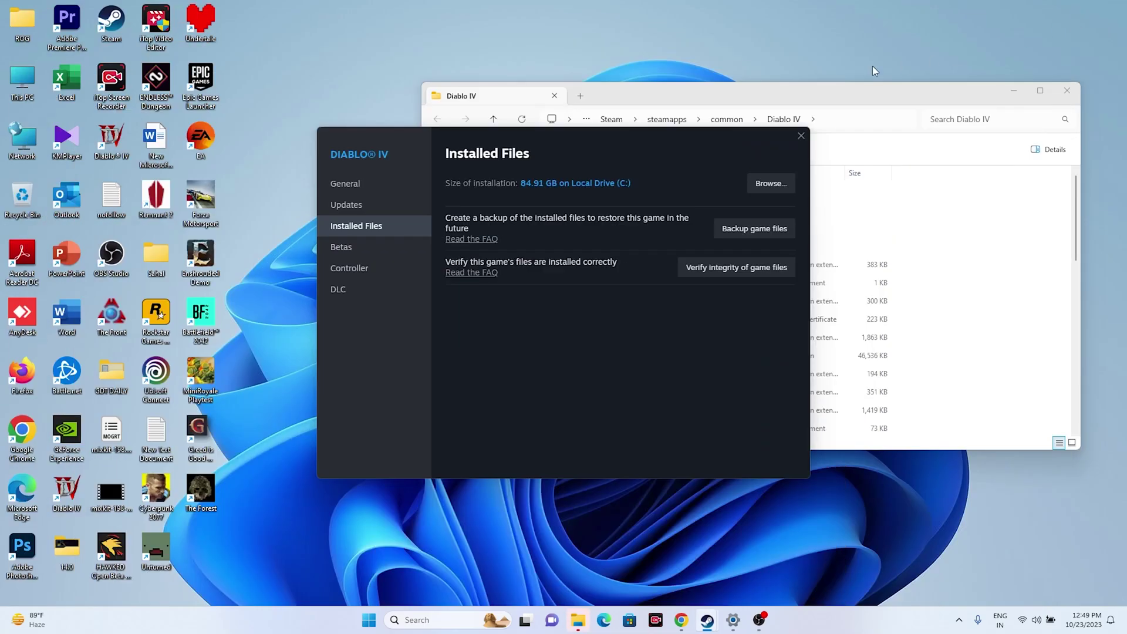
pyautogui.doubleClick(1048, 95)
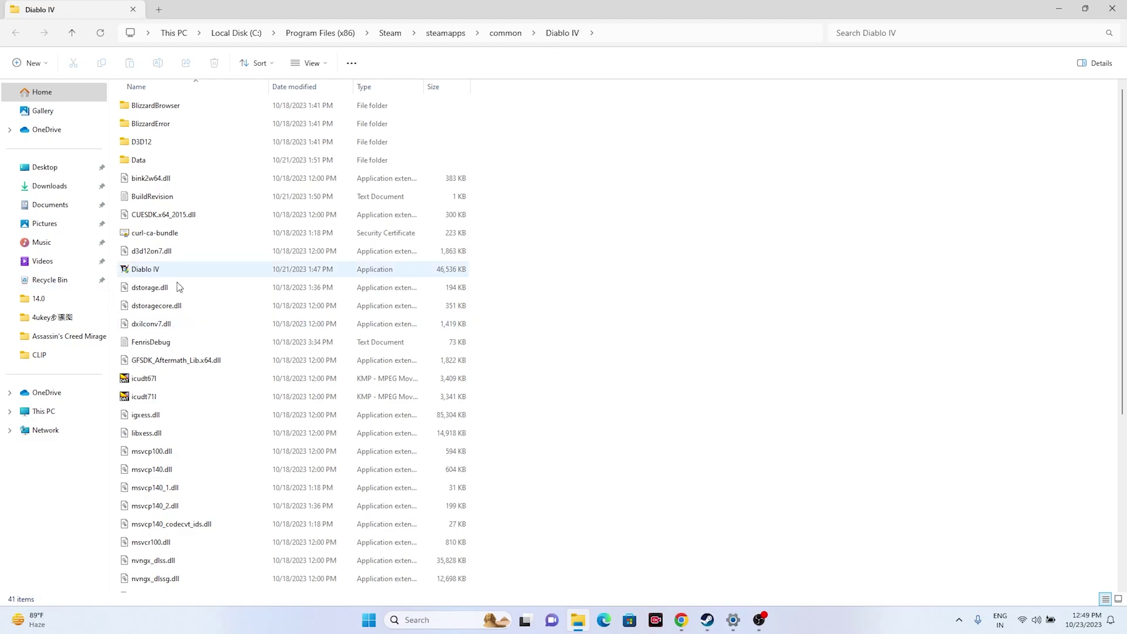
pyautogui.click(214, 276)
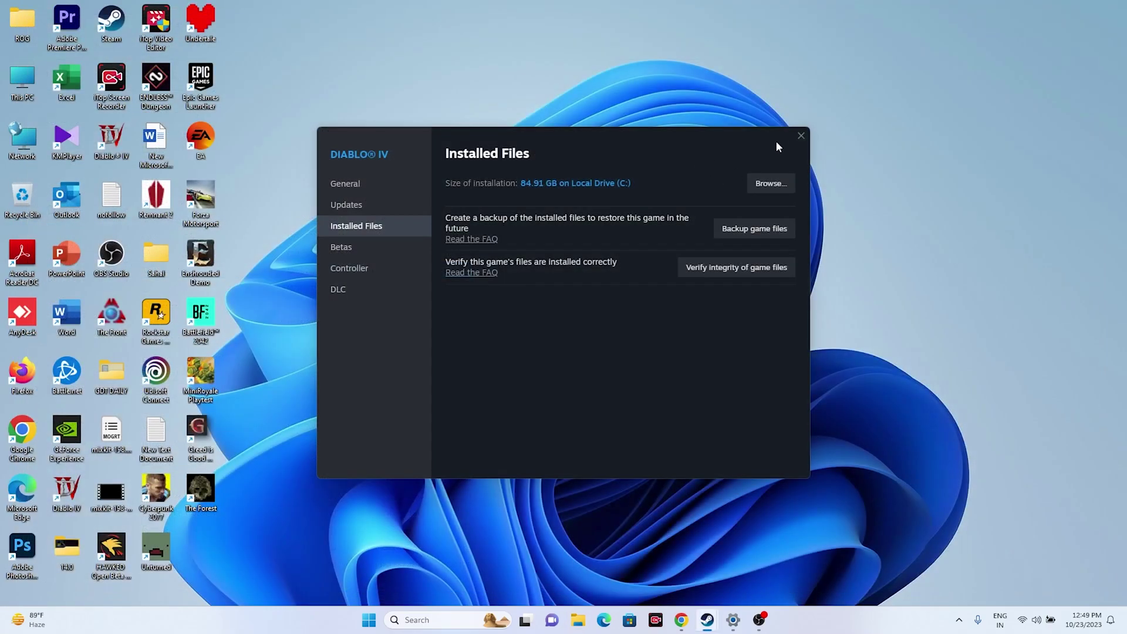
pyautogui.click(800, 136)
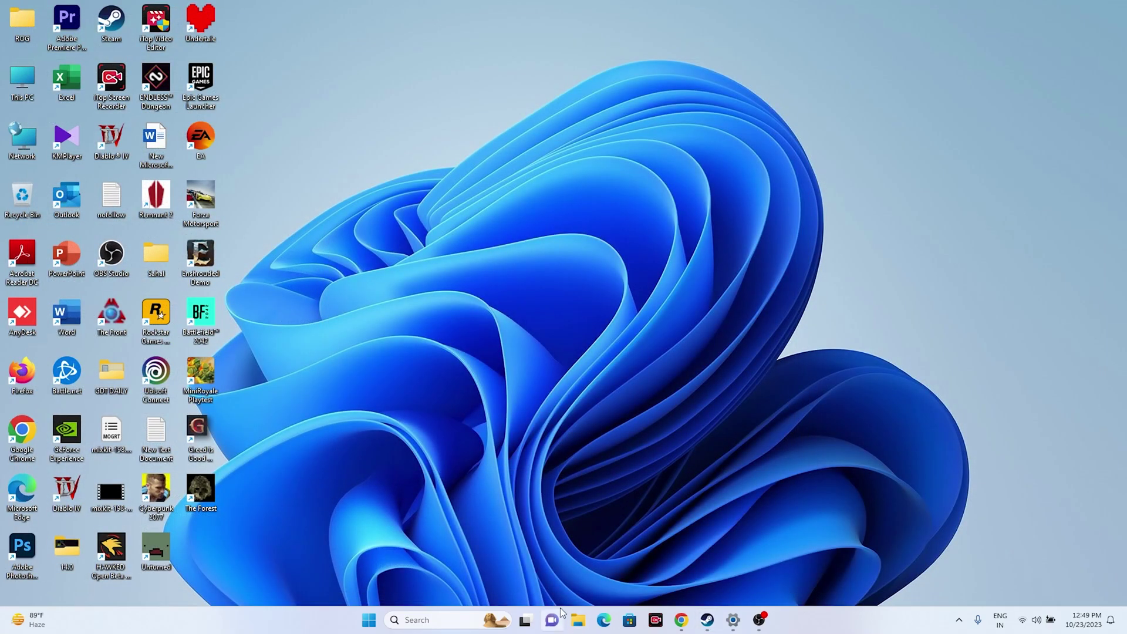
# Step: Browse C:\Program Files (x86)\Steam\steamapps\common\Diablo IV and select Diablo IV.exe
pyautogui.click(579, 620)
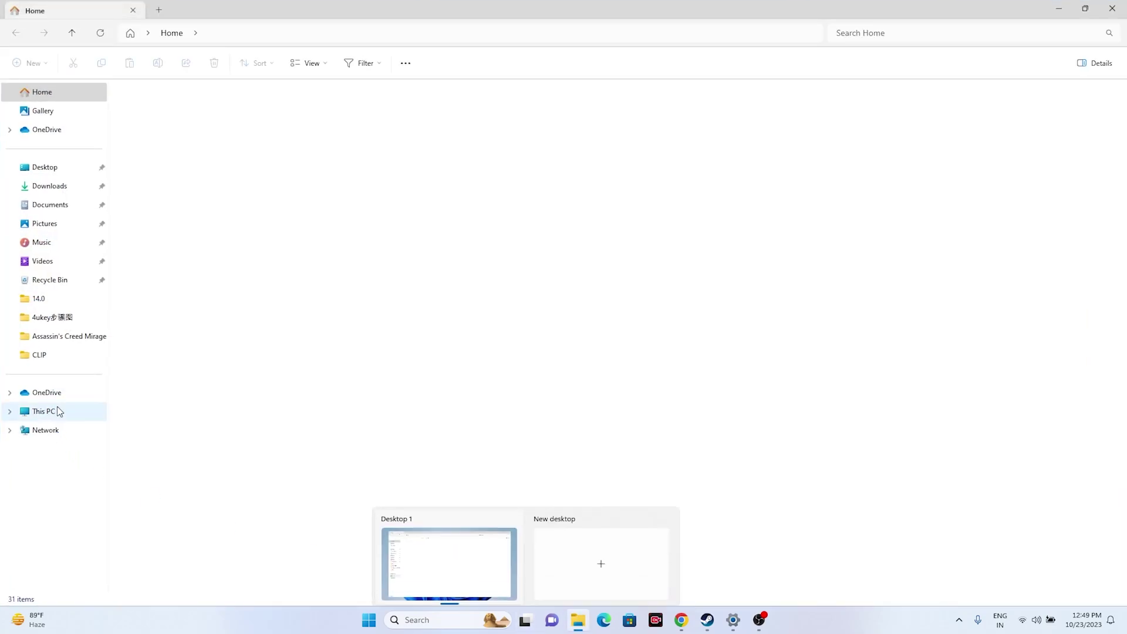
pyautogui.click(58, 411)
pyautogui.doubleClick(183, 117)
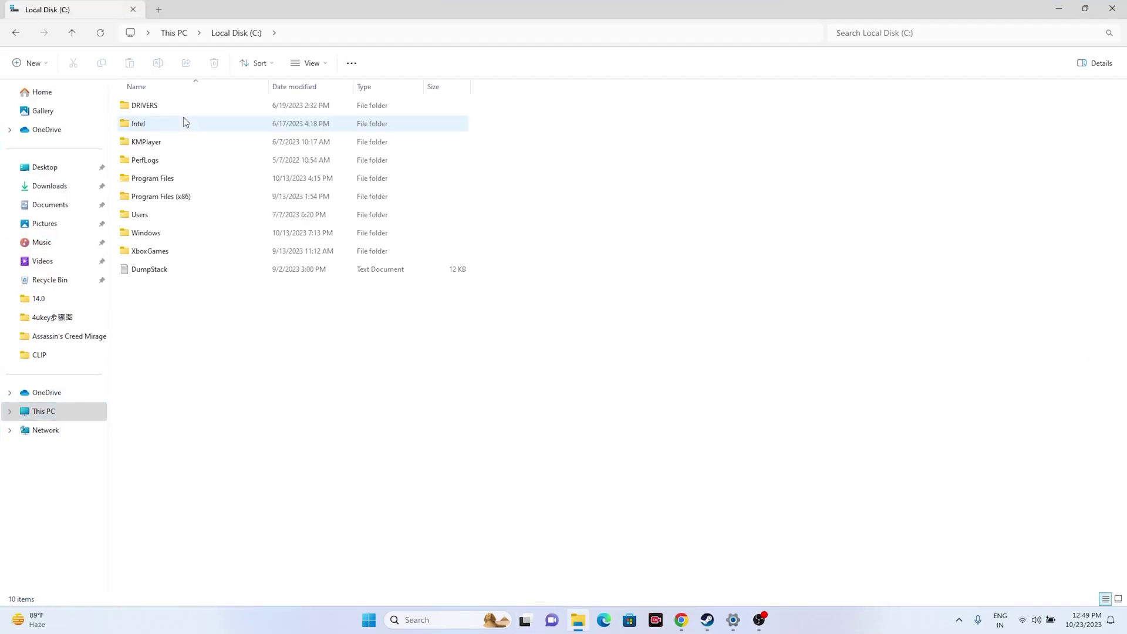
pyautogui.doubleClick(177, 197)
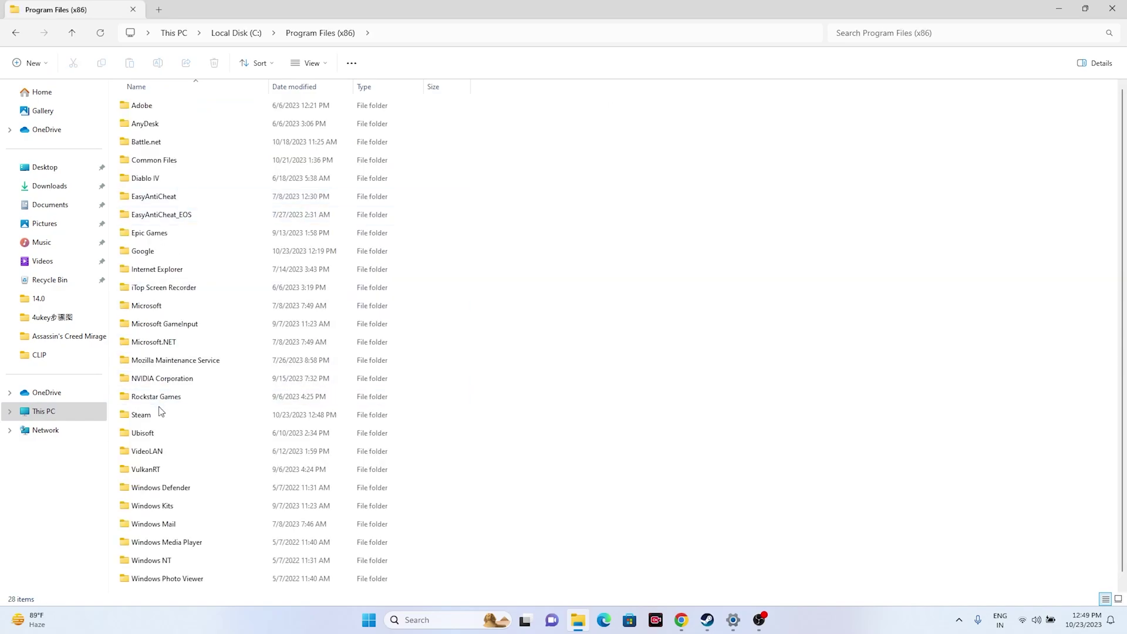
pyautogui.doubleClick(160, 415)
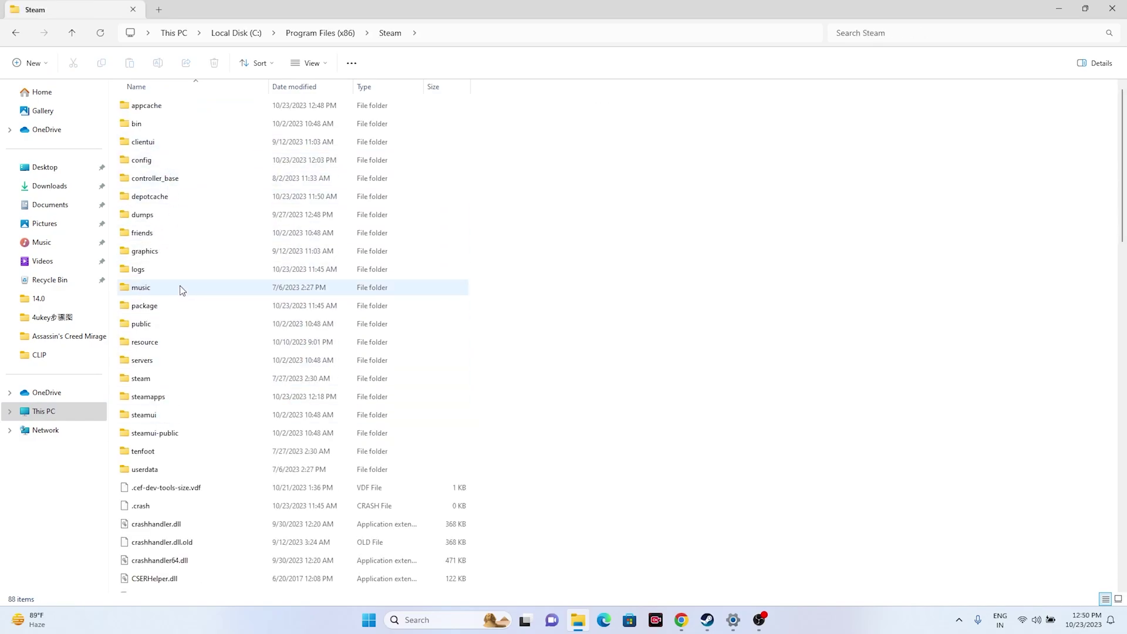
pyautogui.doubleClick(166, 396)
pyautogui.click(167, 107)
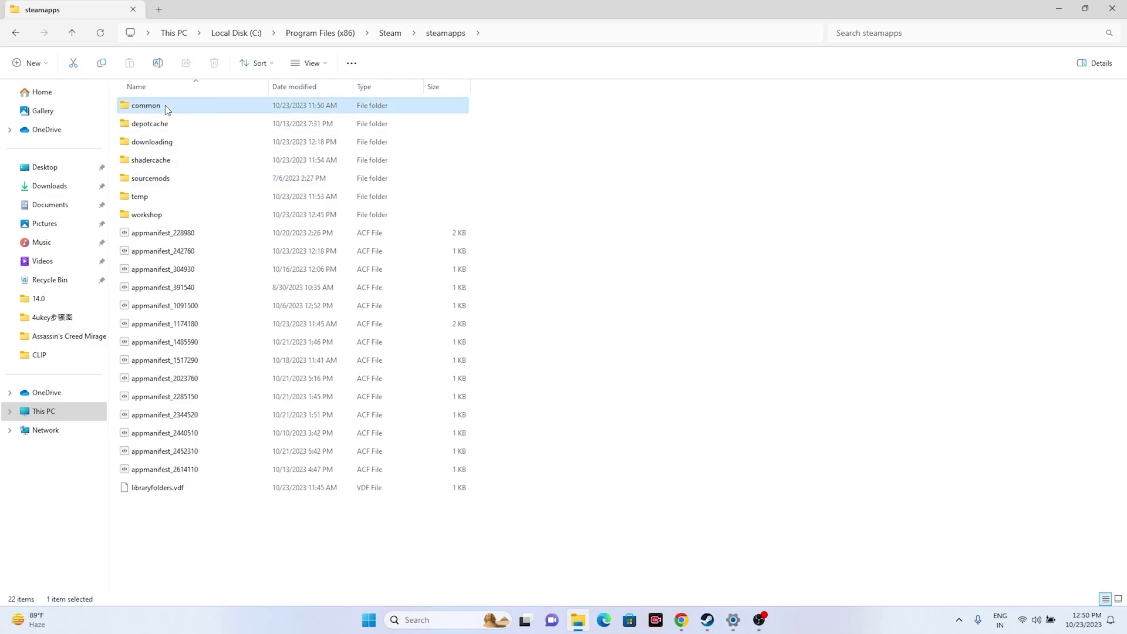
pyautogui.doubleClick(167, 107)
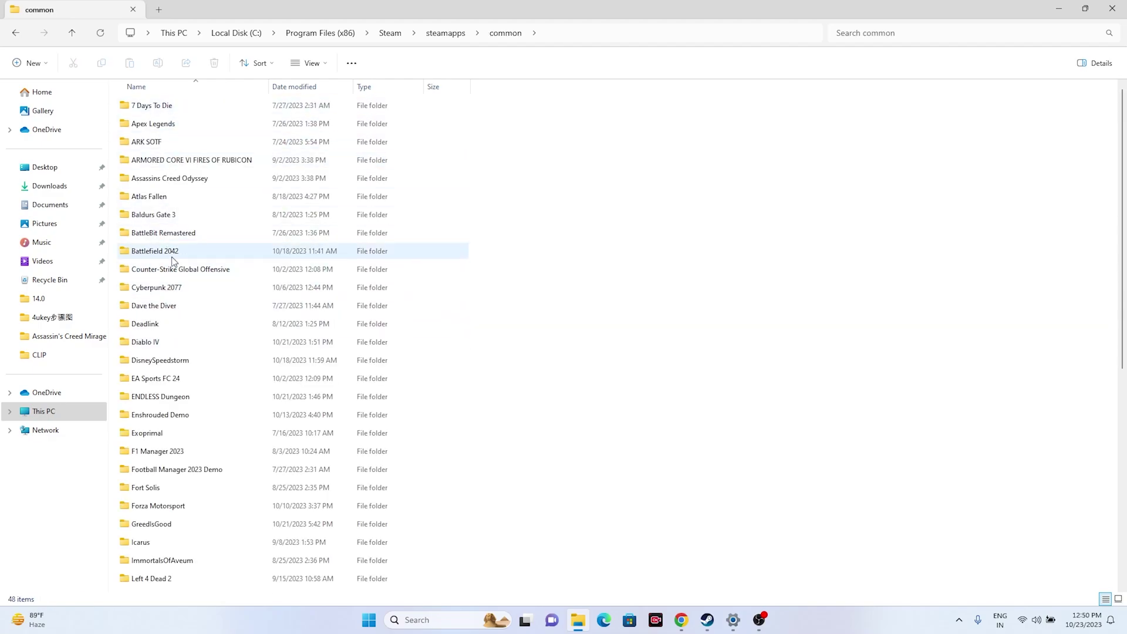
pyautogui.scroll(-2, 170, 244)
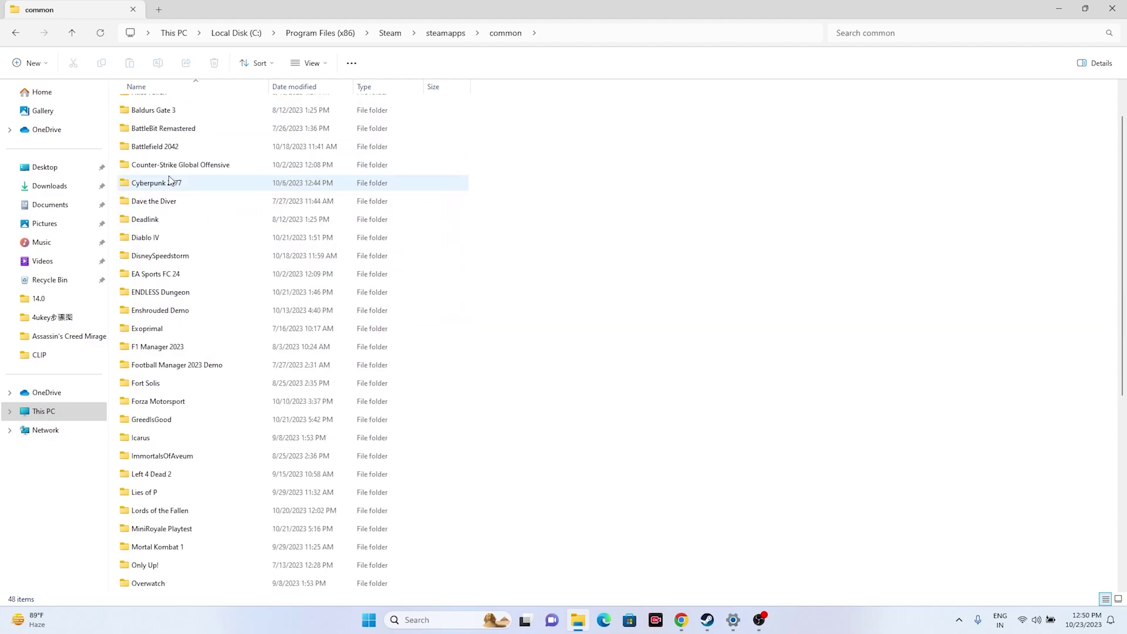
pyautogui.doubleClick(158, 236)
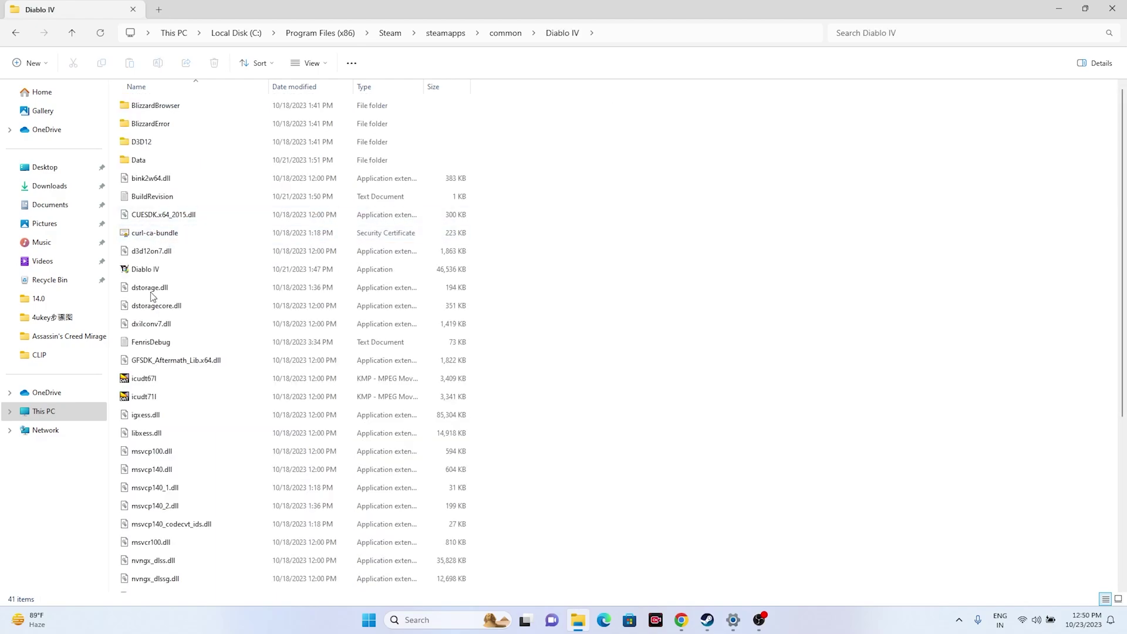
pyautogui.click(156, 270)
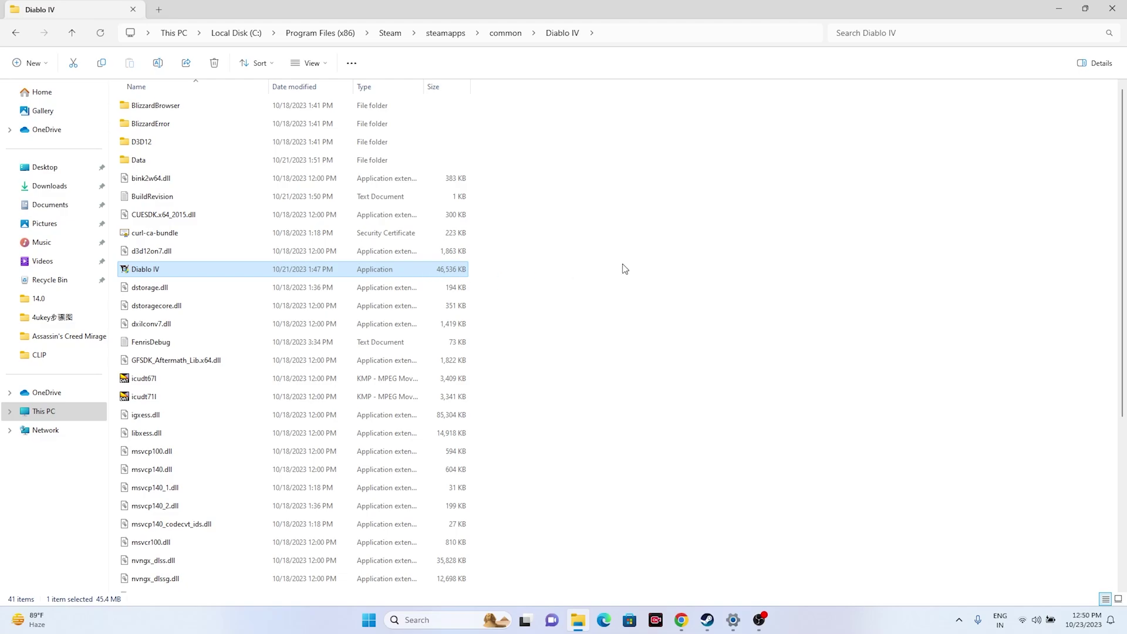
# Step: In Diablo IV.exe's Compatibility properties, uncheck Windows 8 mode, enable Run as administrator, and apply
pyautogui.rightClick(255, 272)
pyautogui.click(304, 468)
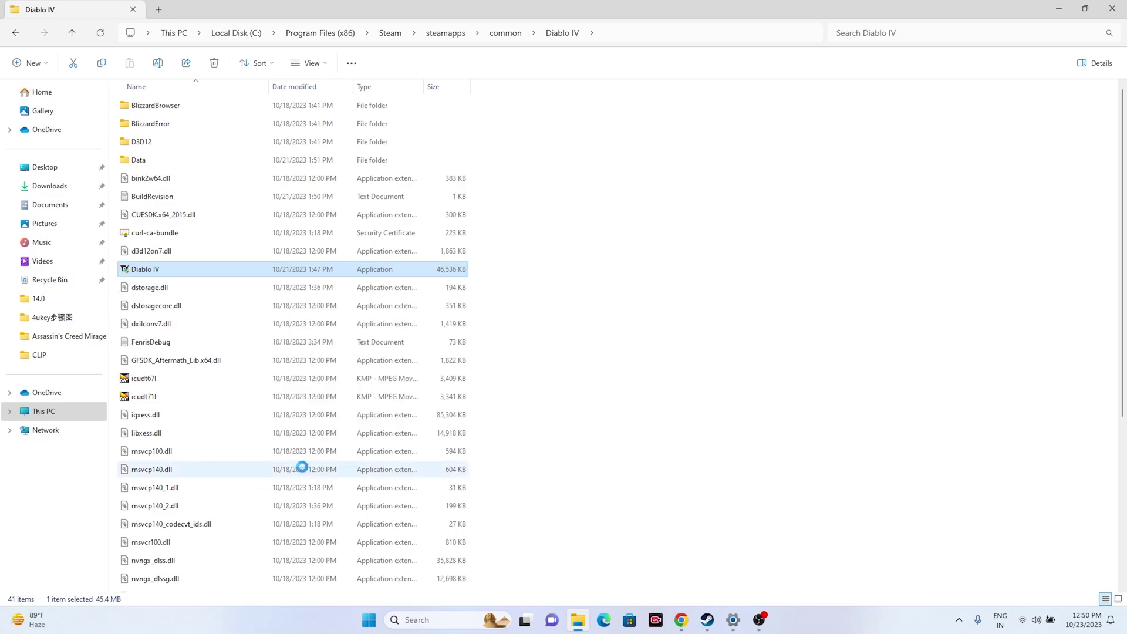
pyautogui.click(301, 552)
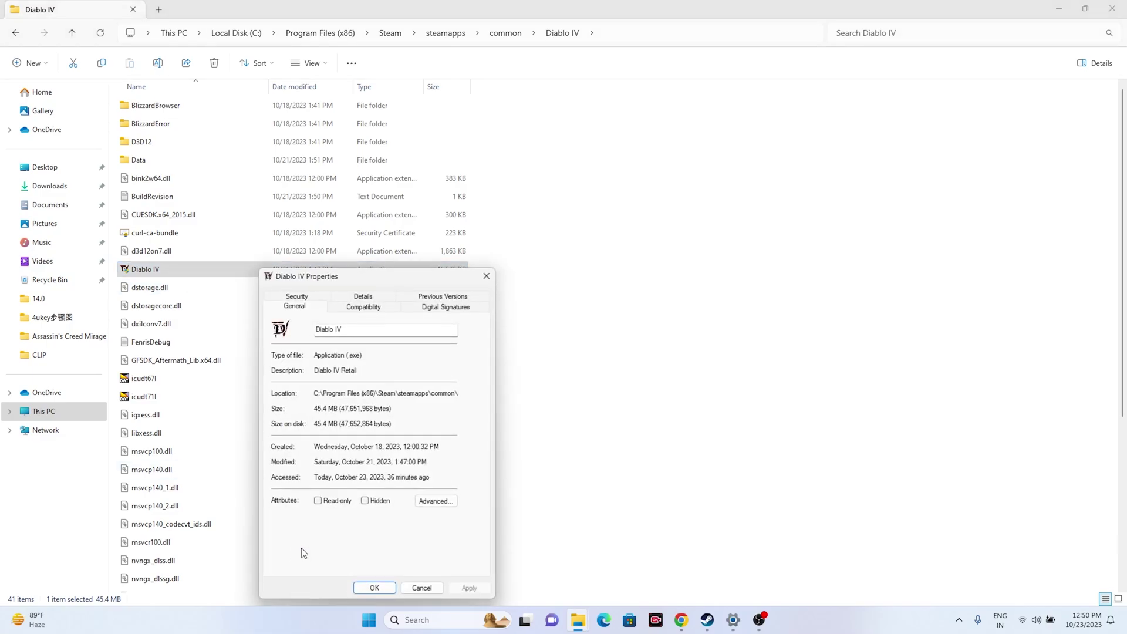
pyautogui.click(359, 310)
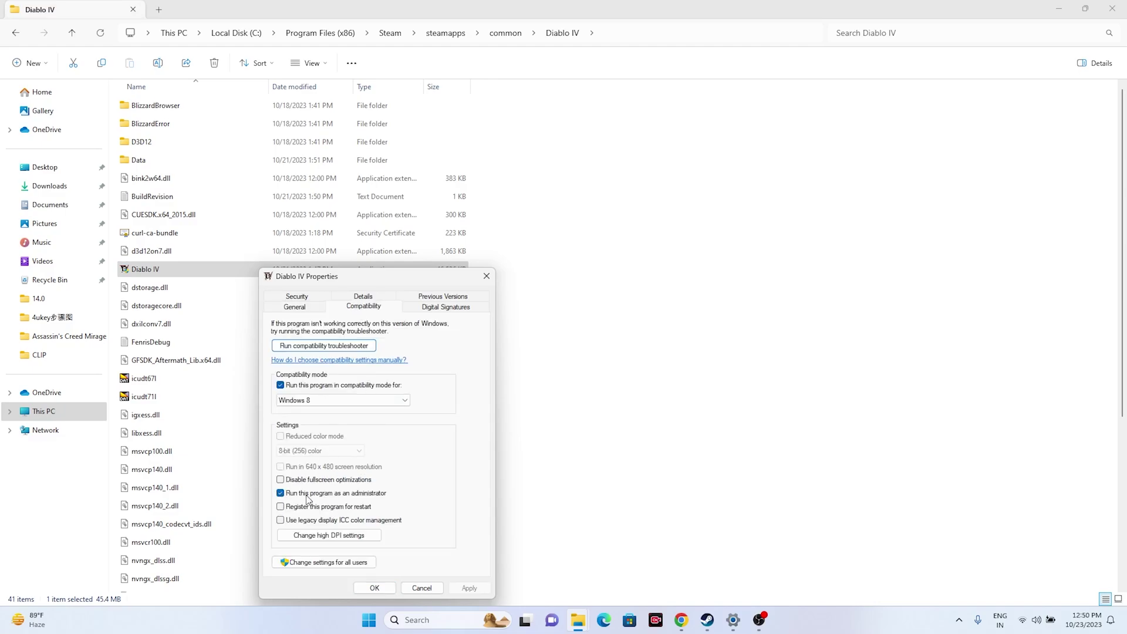
pyautogui.click(280, 493)
pyautogui.click(280, 385)
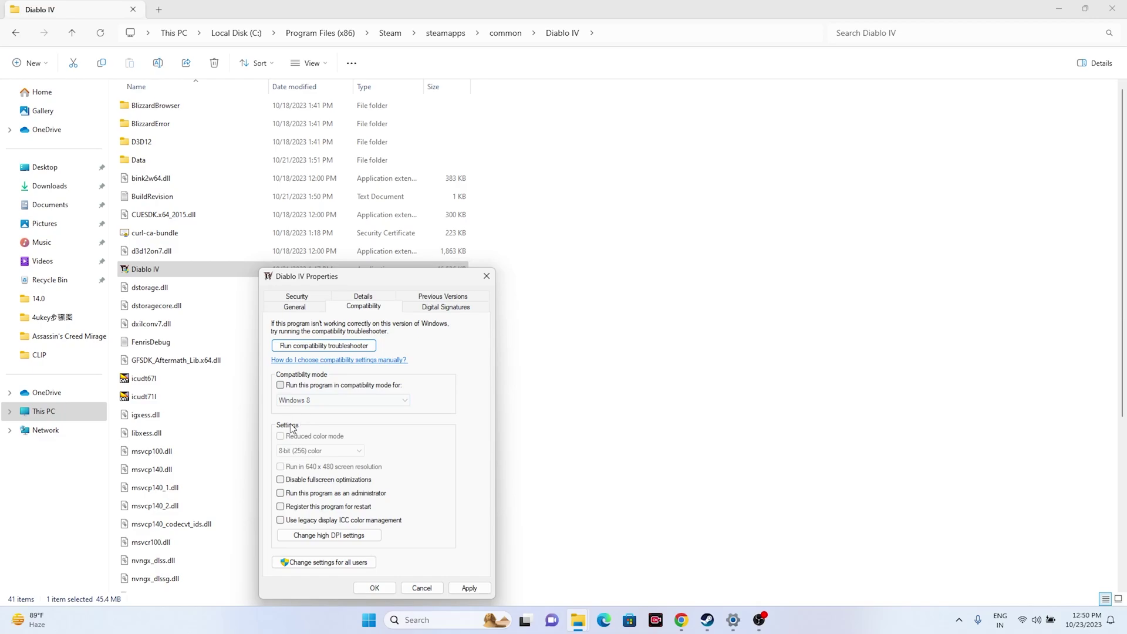
pyautogui.click(280, 493)
pyautogui.click(469, 588)
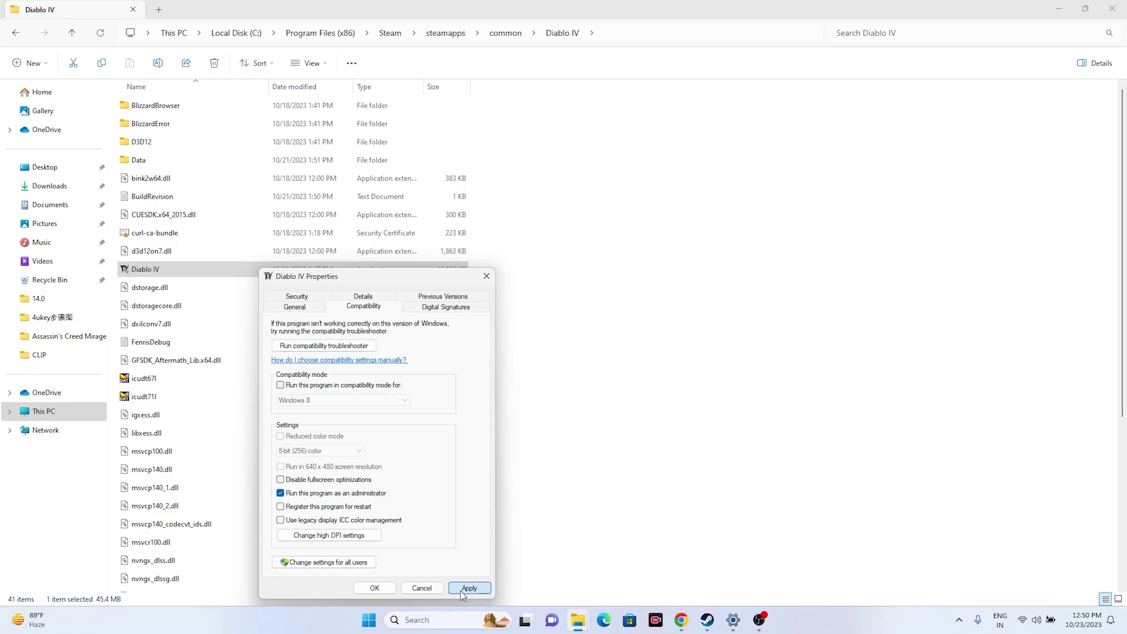
pyautogui.click(372, 588)
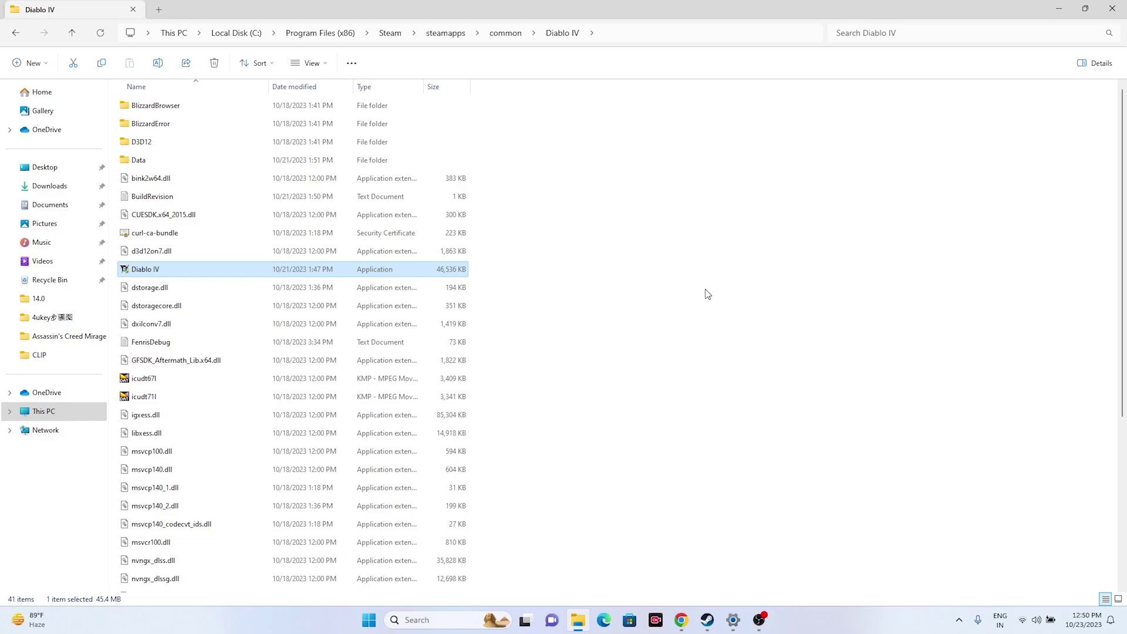
# Step: Reopen Diablo IV.exe's Compatibility properties and turn compatibility mode back on
pyautogui.rightClick(316, 272)
pyautogui.click(375, 466)
pyautogui.click(374, 557)
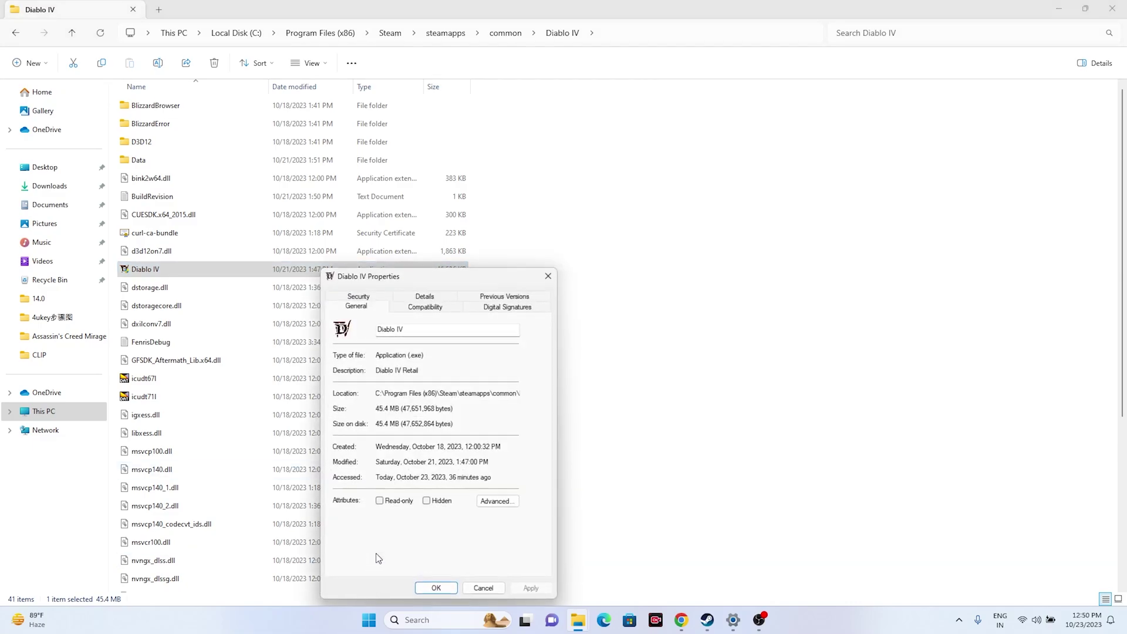
pyautogui.click(425, 307)
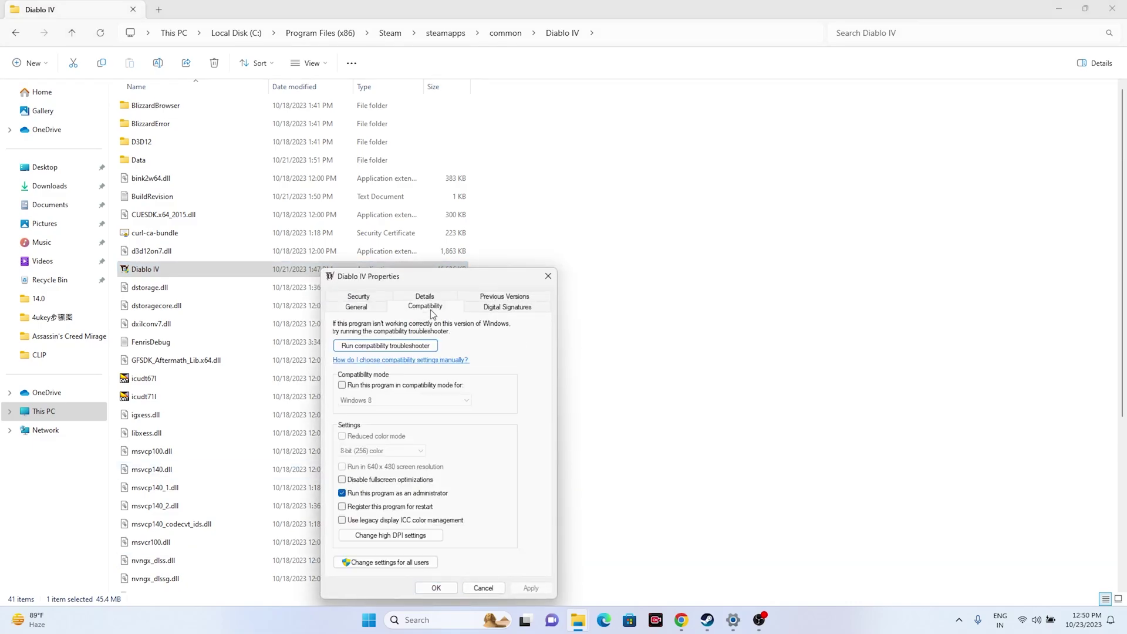
pyautogui.click(342, 386)
# Step: Choose Windows 8 as the compatibility target, save it, and close the folder window
pyautogui.click(394, 400)
pyautogui.click(379, 434)
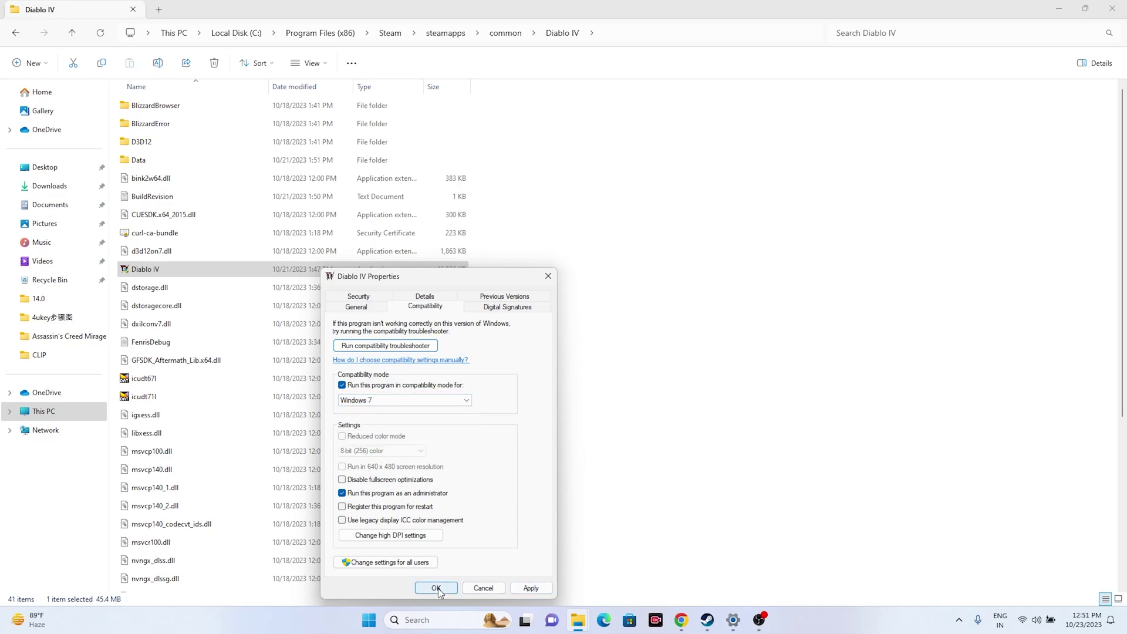
pyautogui.click(405, 399)
pyautogui.click(375, 444)
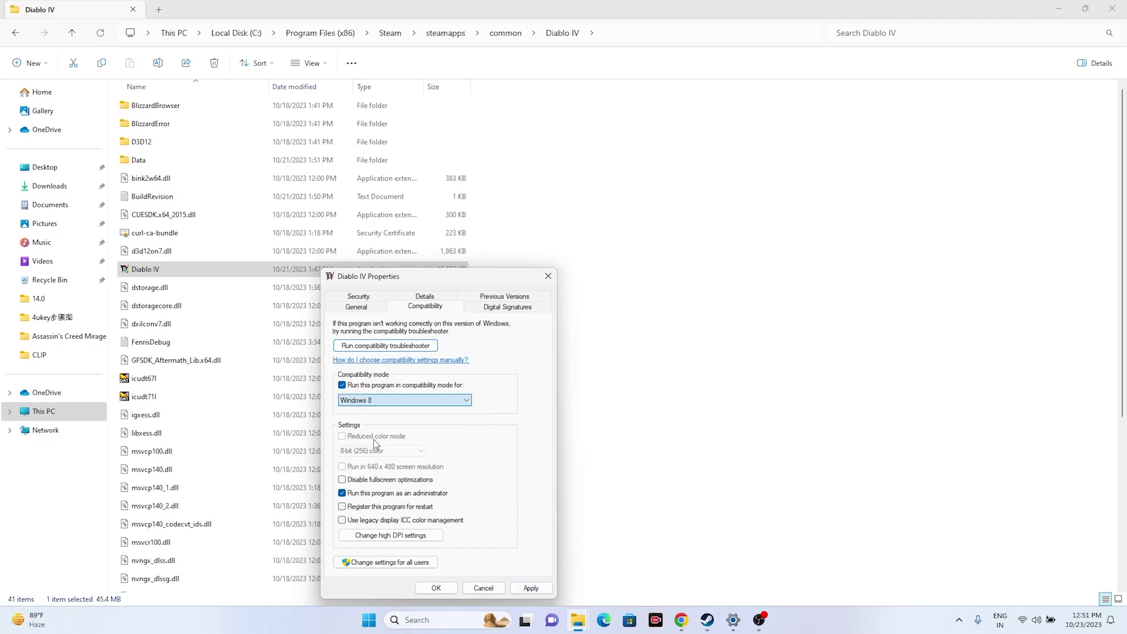
pyautogui.click(531, 588)
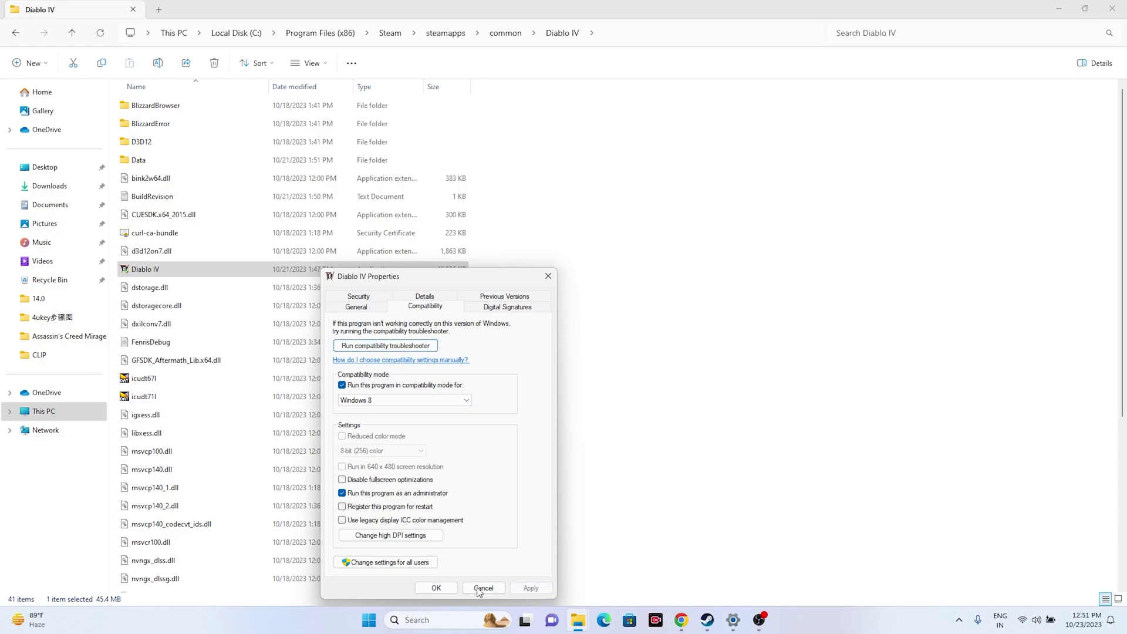
pyautogui.click(436, 587)
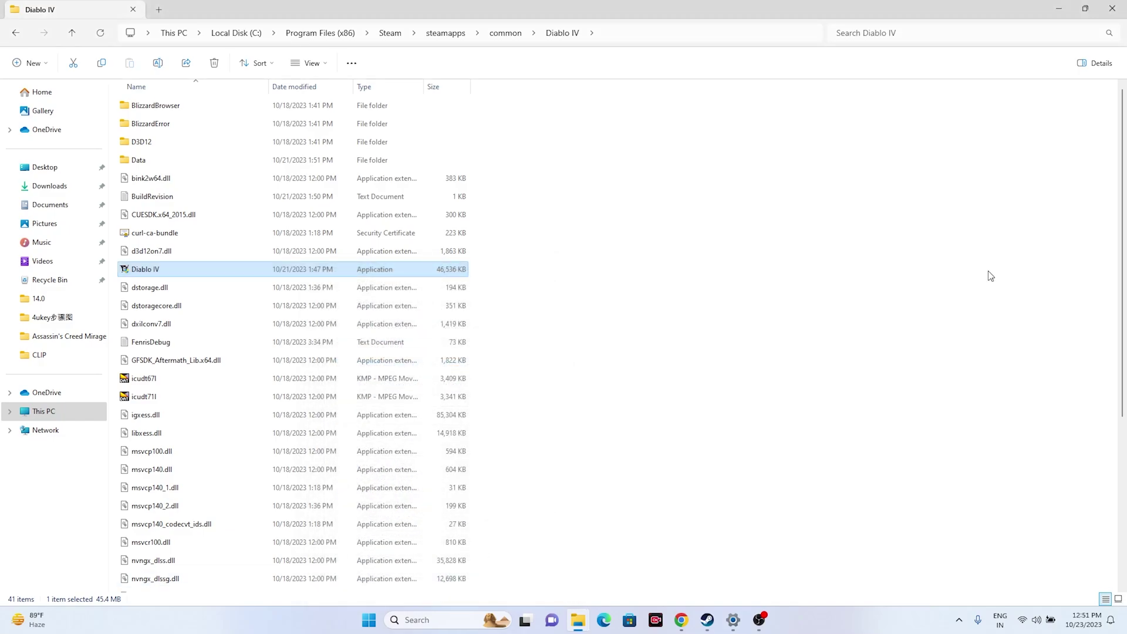
pyautogui.click(1117, 13)
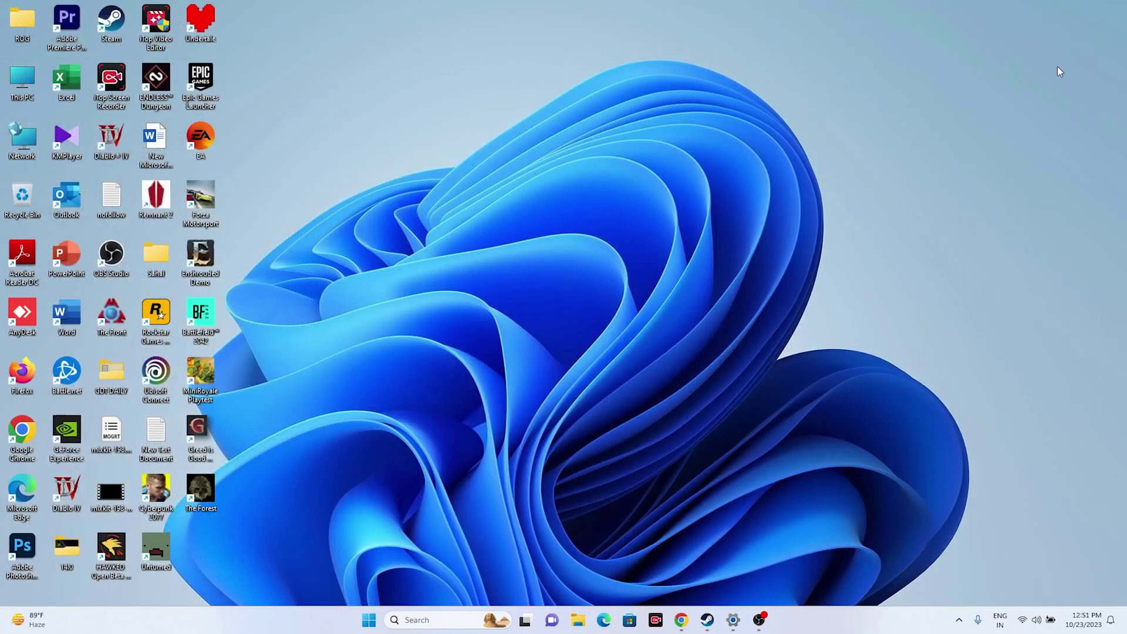
# Step: Bring up Steam's Diablo IV page, minimize Steam, and start a Windows search
pyautogui.click(706, 619)
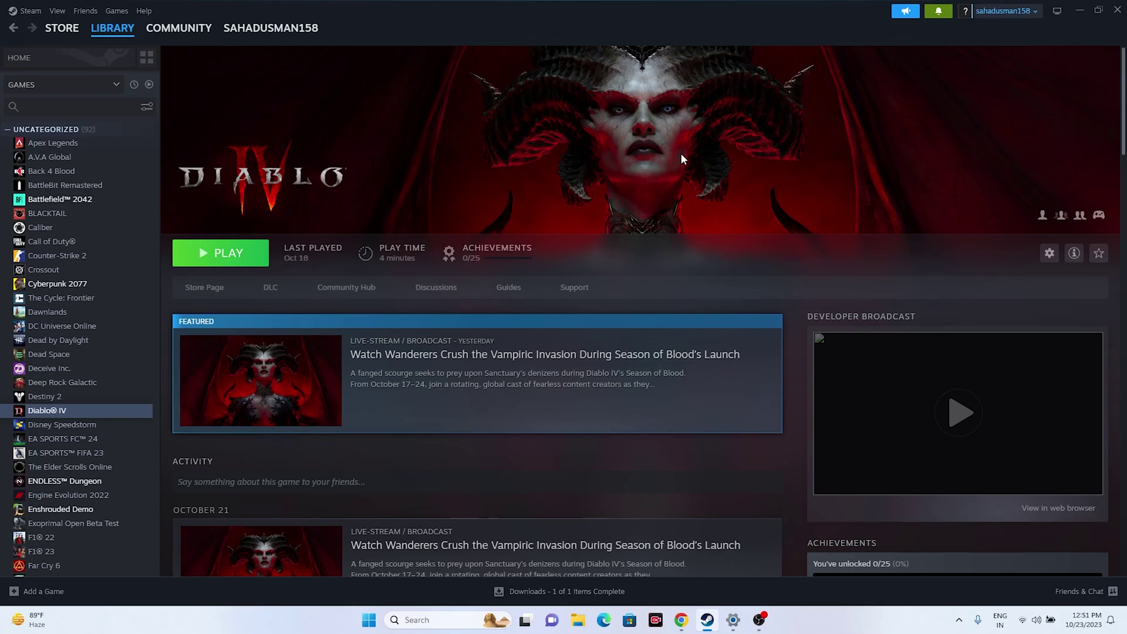
pyautogui.click(1077, 9)
pyautogui.click(435, 617)
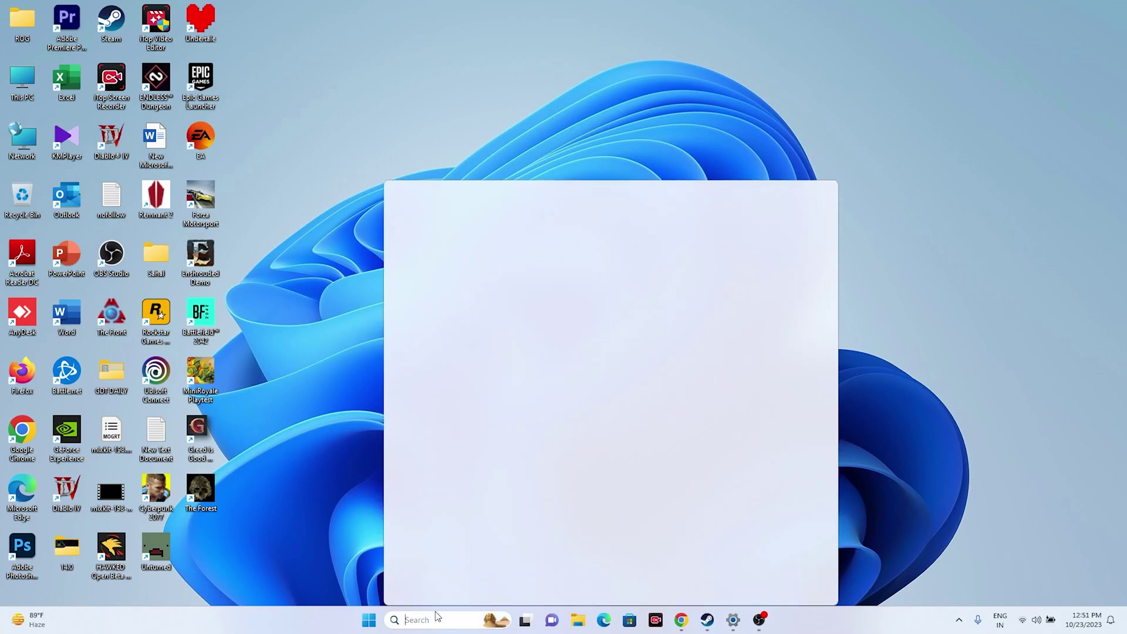
pyautogui.click(447, 332)
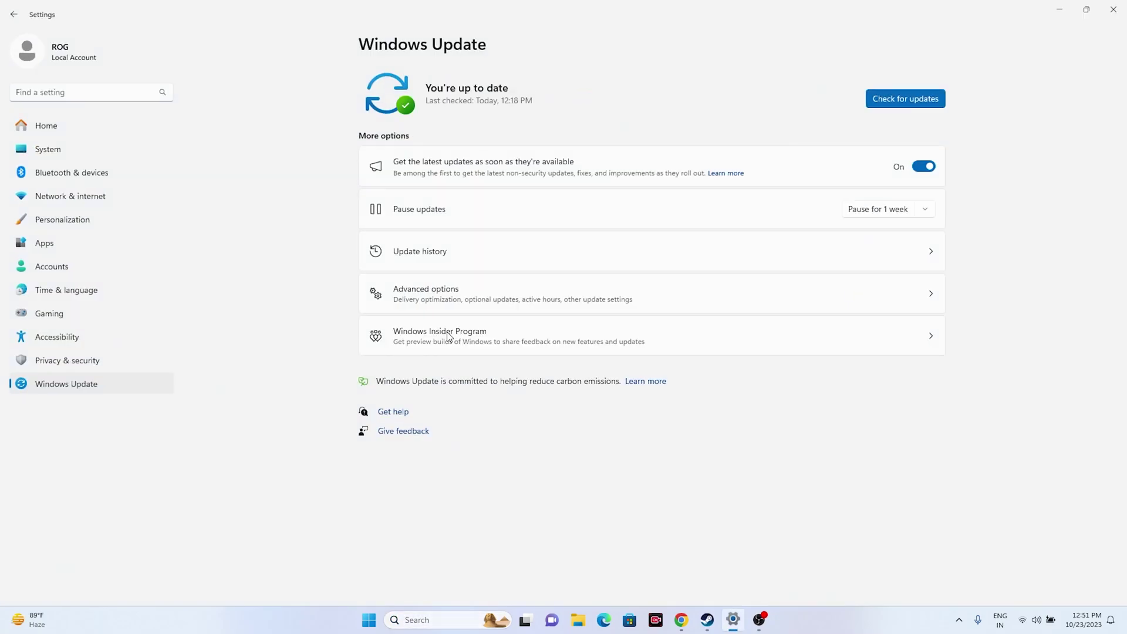
pyautogui.click(80, 293)
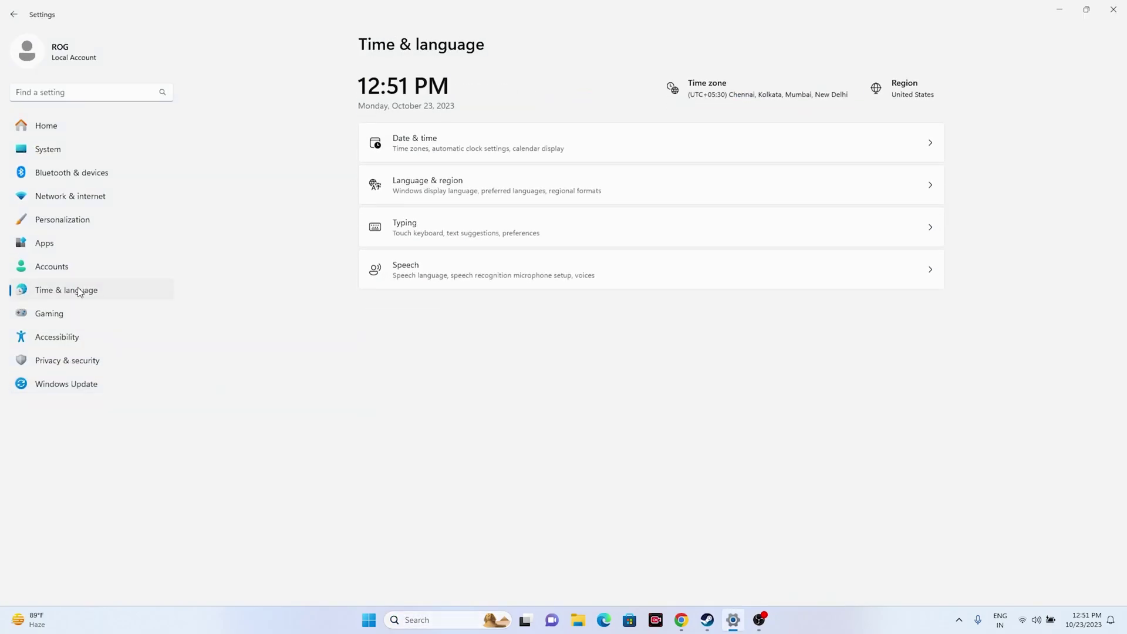
pyautogui.click(395, 136)
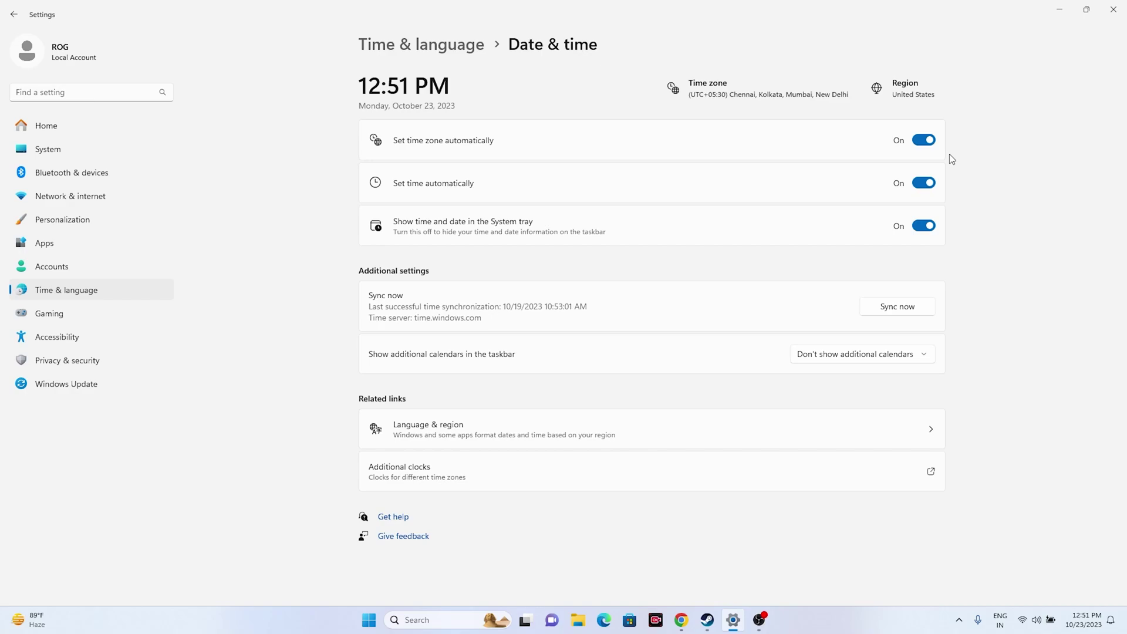
pyautogui.click(13, 14)
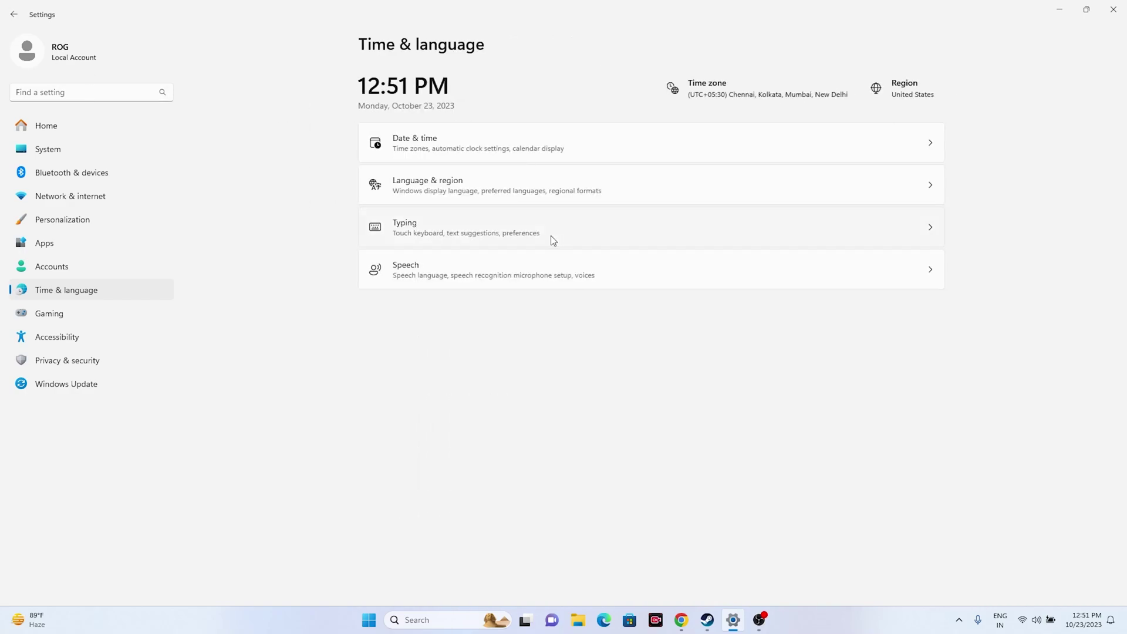
pyautogui.click(456, 187)
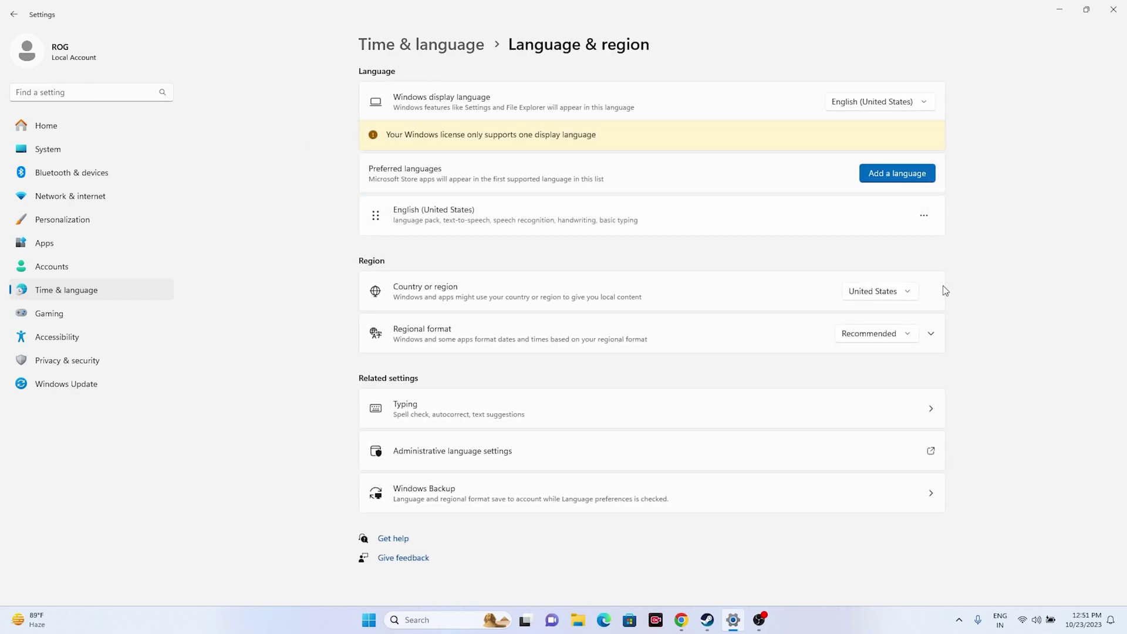
pyautogui.click(906, 291)
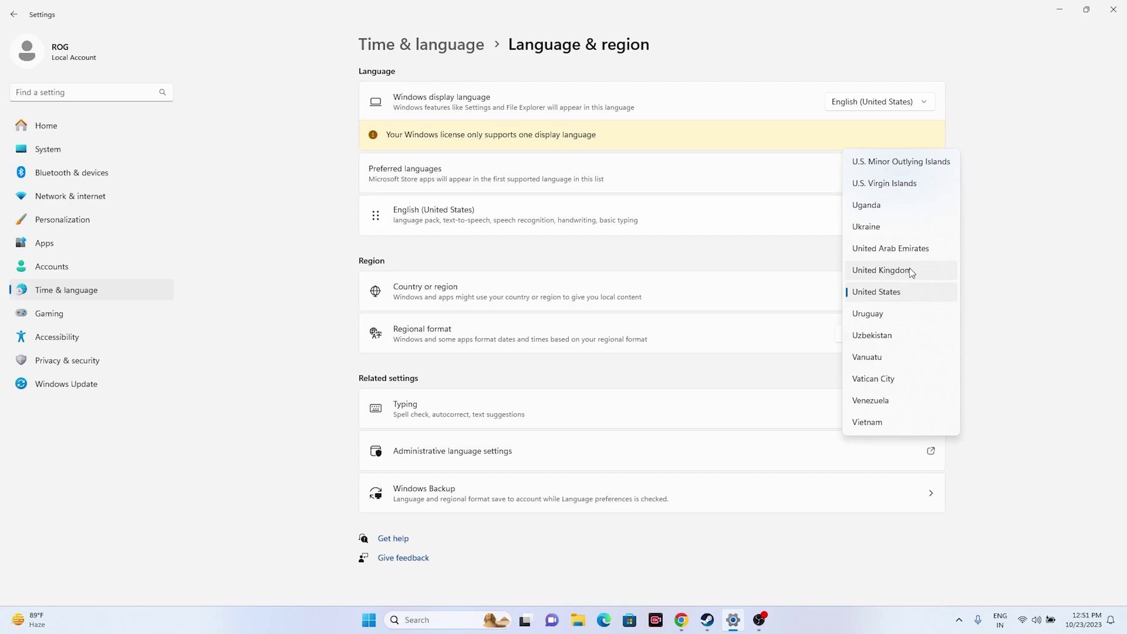
pyautogui.click(1006, 268)
pyautogui.click(1111, 10)
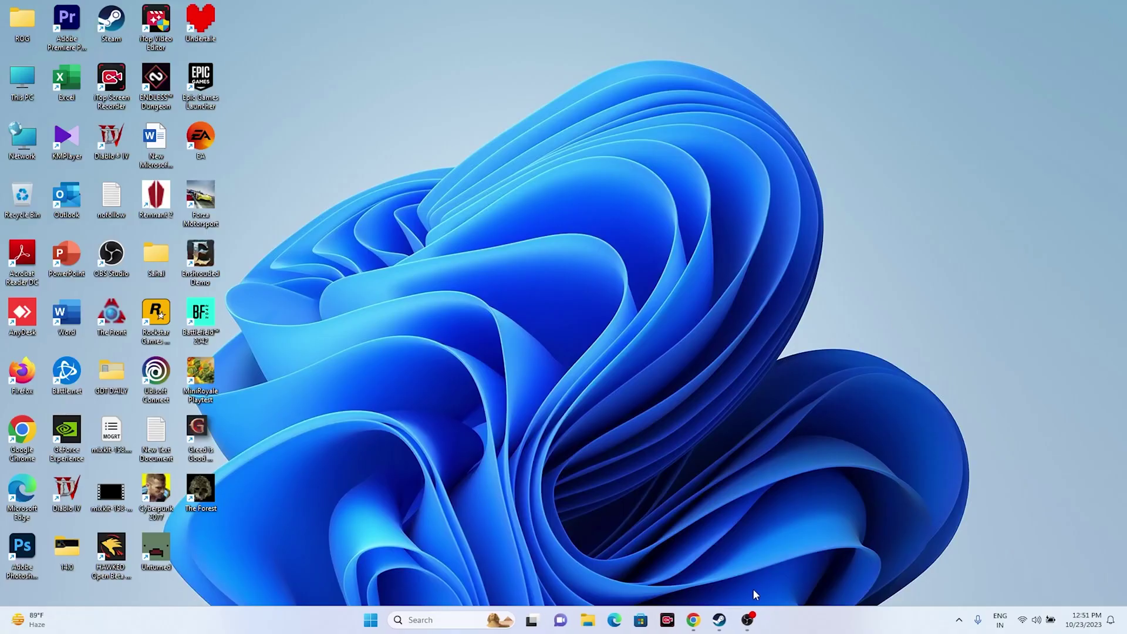
# Step: Restore Steam from the taskbar to show the Diablo IV library page
pyautogui.click(720, 619)
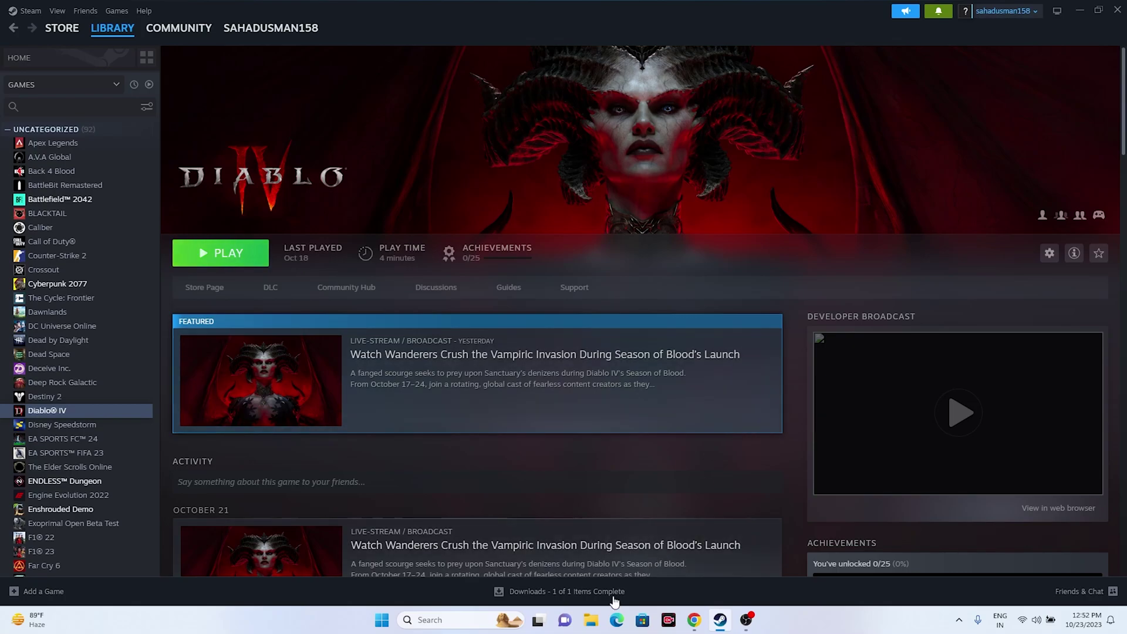
pyautogui.click(600, 618)
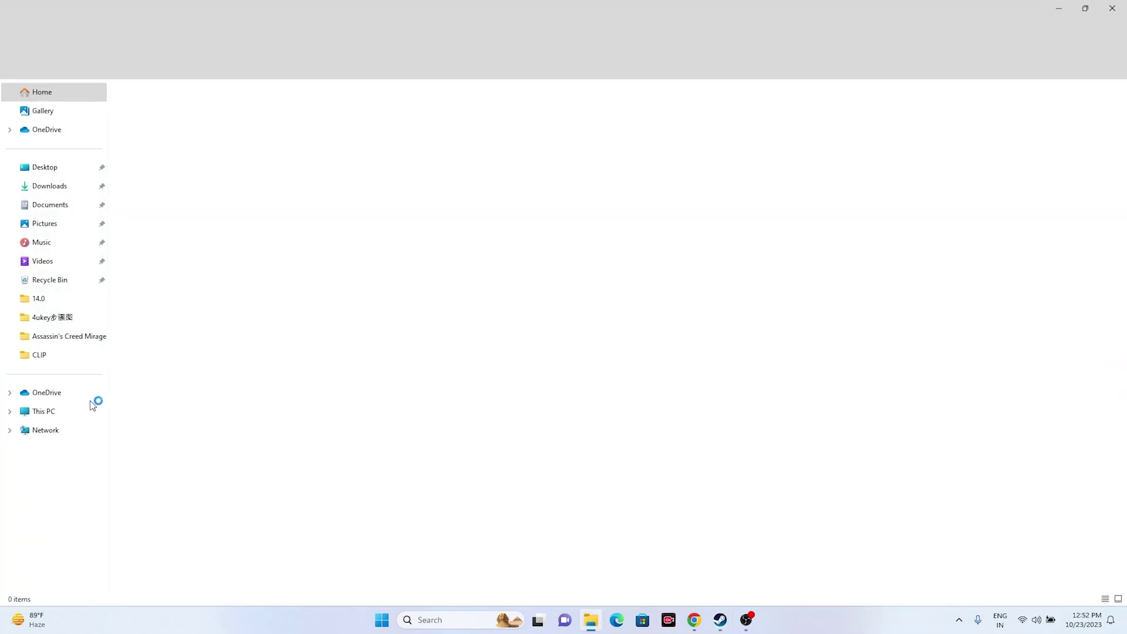
pyautogui.click(61, 415)
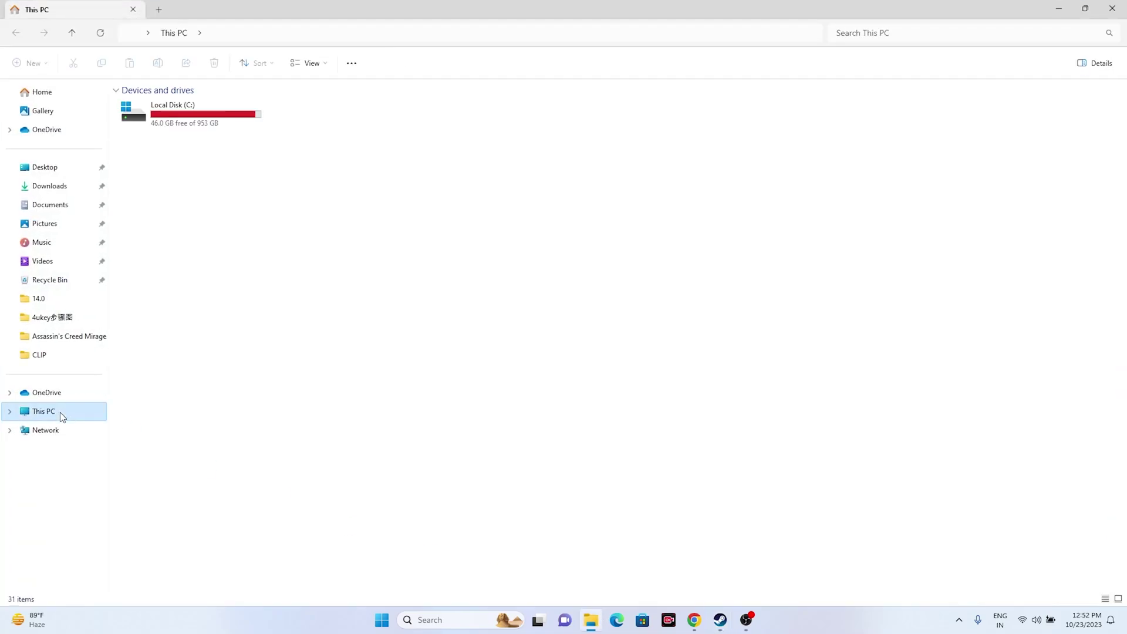
pyautogui.click(50, 206)
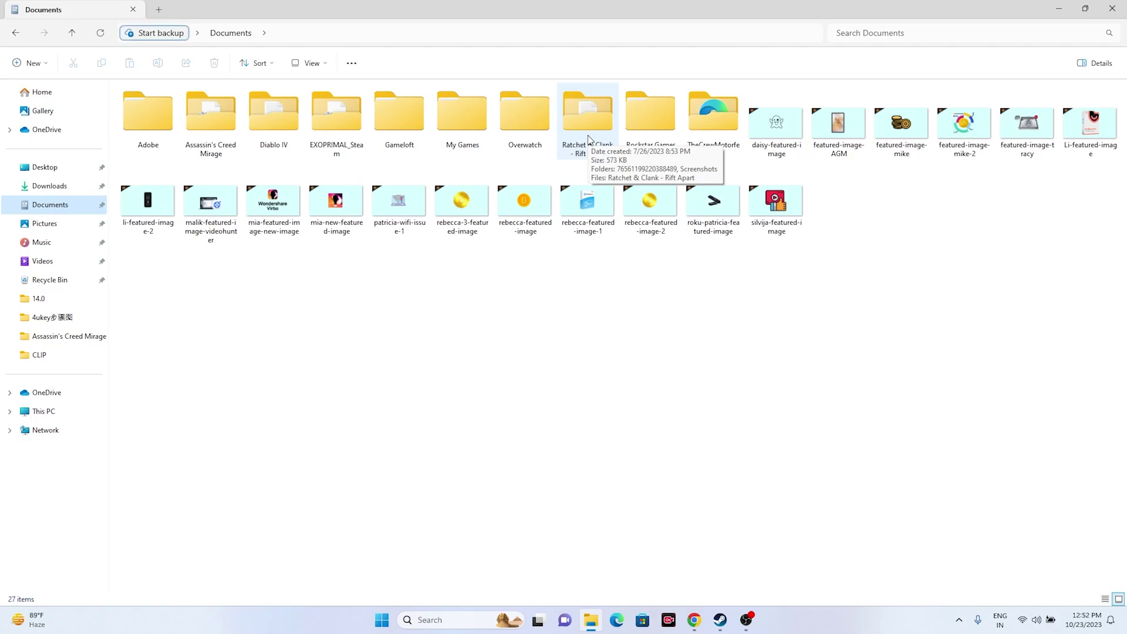
pyautogui.doubleClick(457, 107)
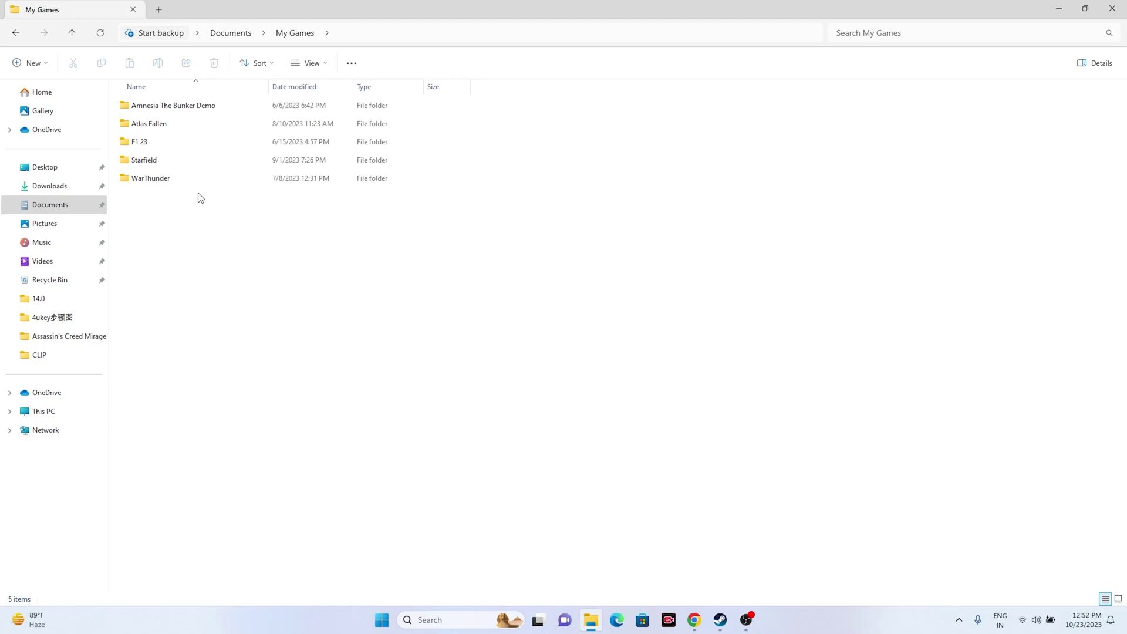
pyautogui.click(1112, 10)
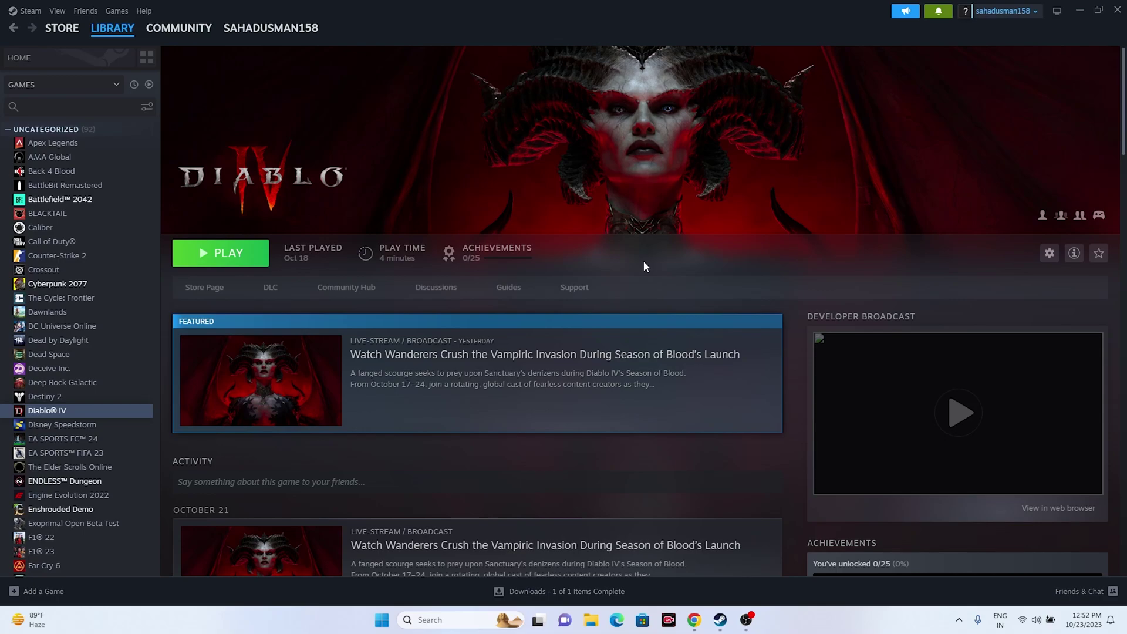
# Step: Open Control Panel's Windows Defender Firewall allowed apps list and unlock it with Change settings
pyautogui.click(437, 621)
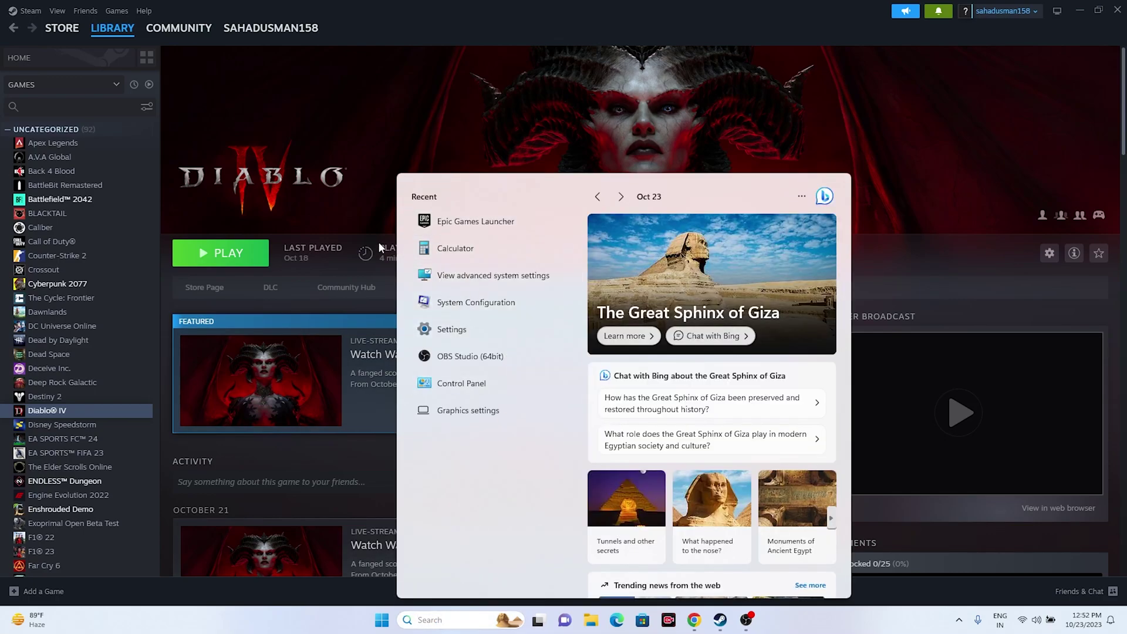
pyautogui.click(464, 383)
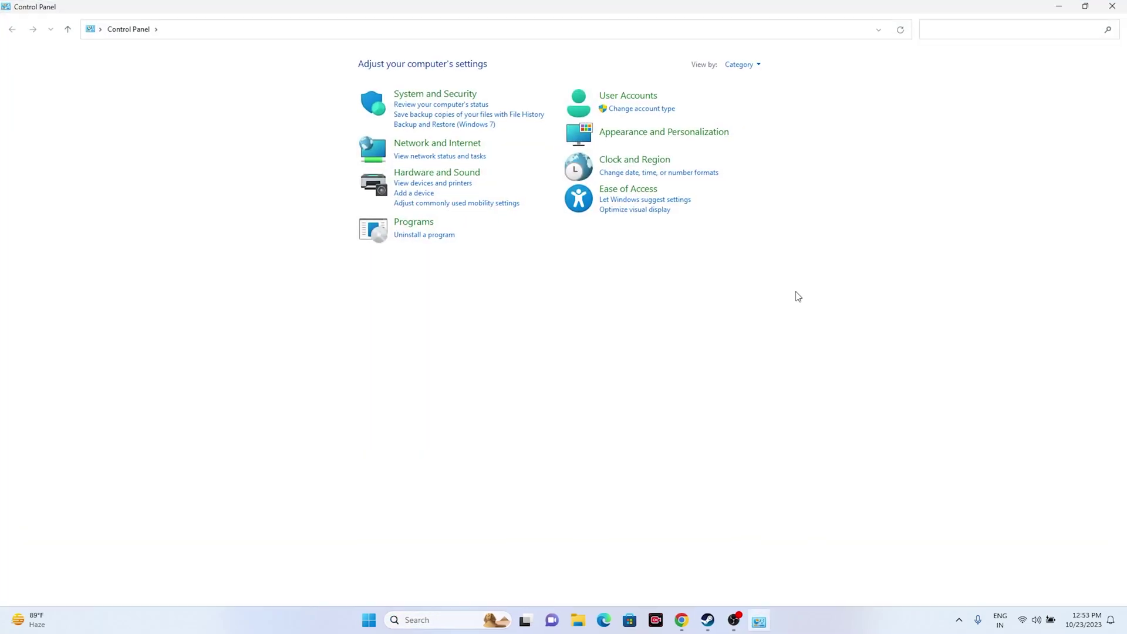
pyautogui.click(441, 98)
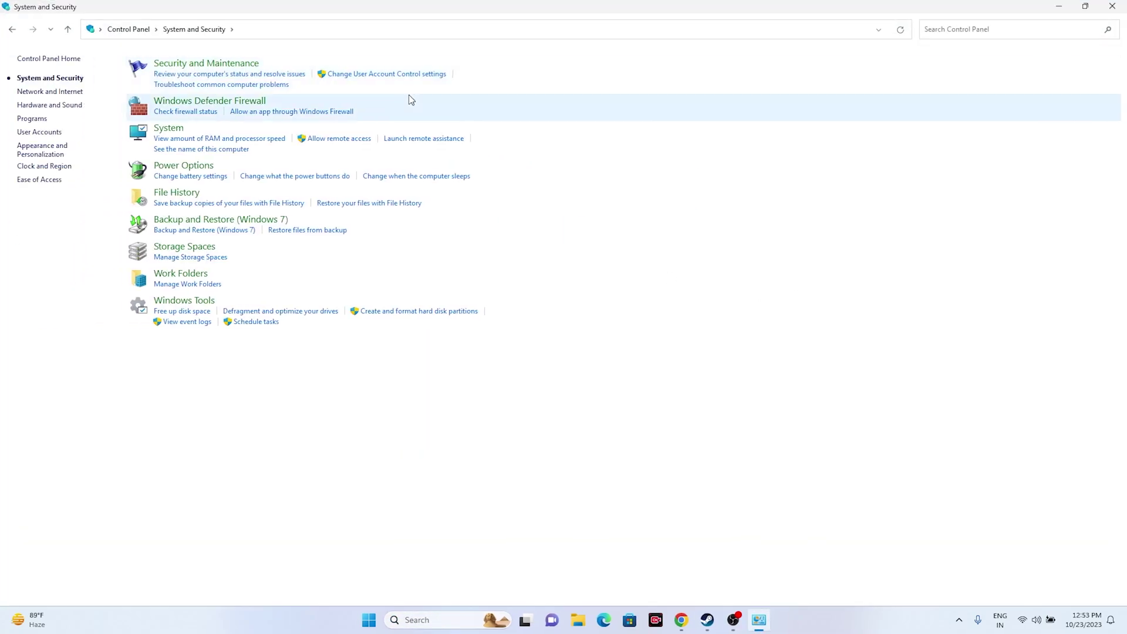
pyautogui.click(242, 103)
pyautogui.click(41, 91)
pyautogui.scroll(-10, 484, 178)
pyautogui.scroll(1, 484, 177)
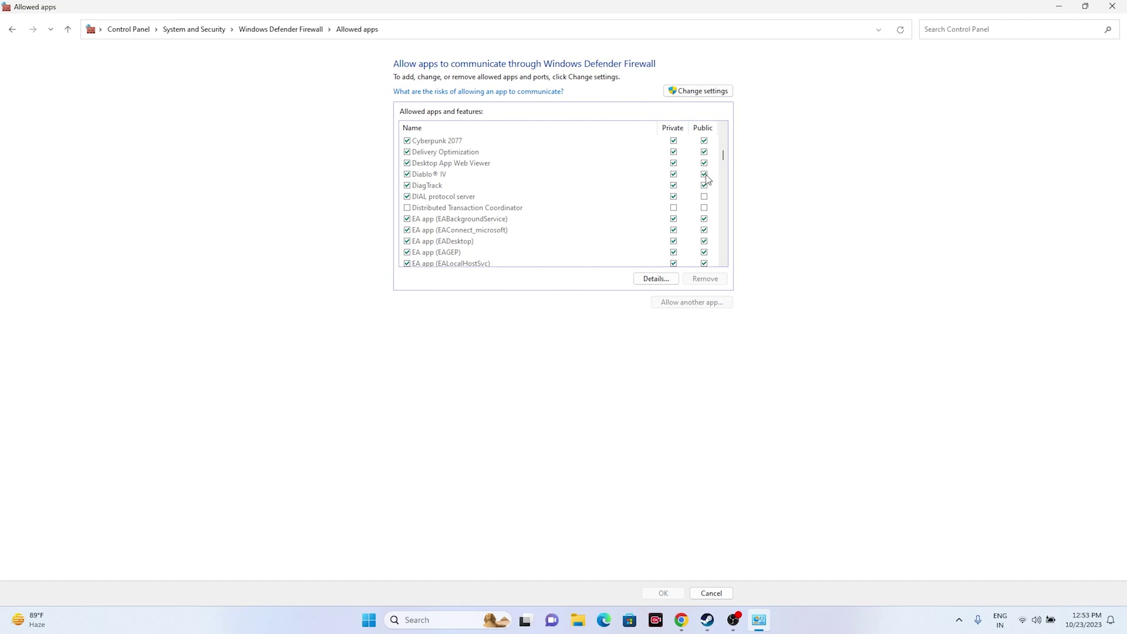
pyautogui.click(696, 92)
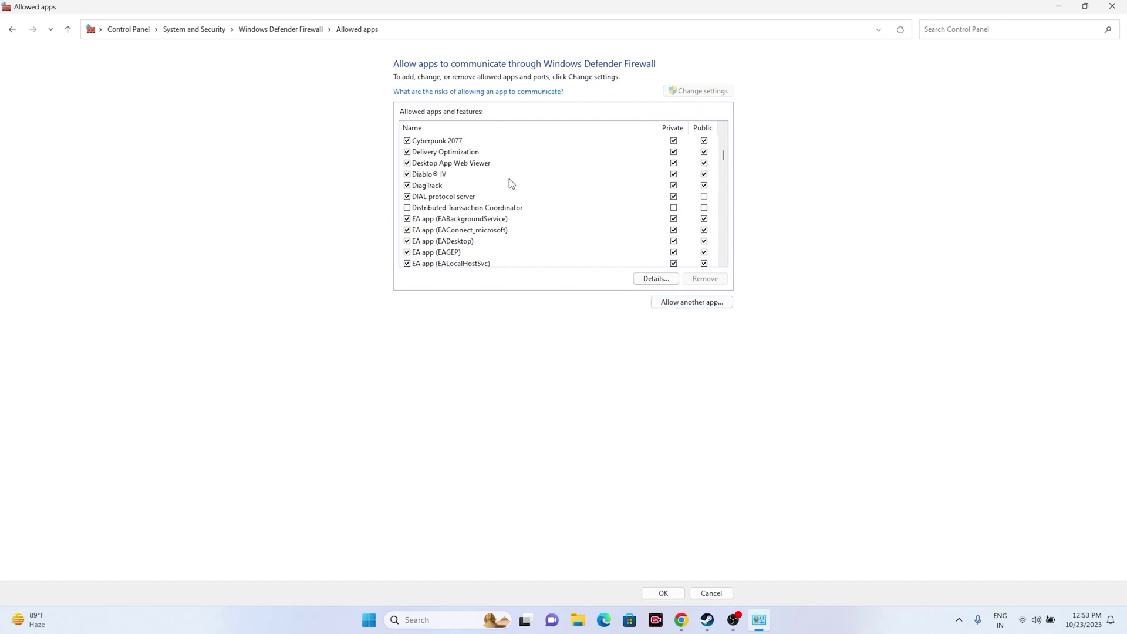
# Step: Browse to Program Files (x86)\Steam\steamapps\common\Diablo IV and pick the Diablo IV application
pyautogui.click(703, 306)
pyautogui.click(649, 365)
pyautogui.scroll(-5, 492, 371)
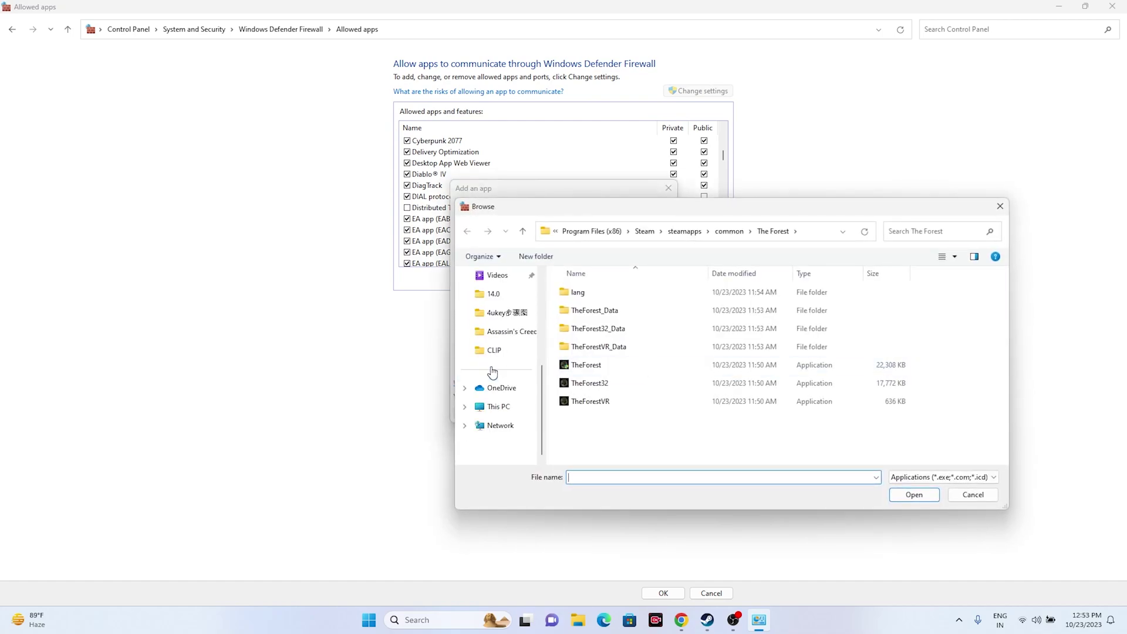
pyautogui.click(498, 406)
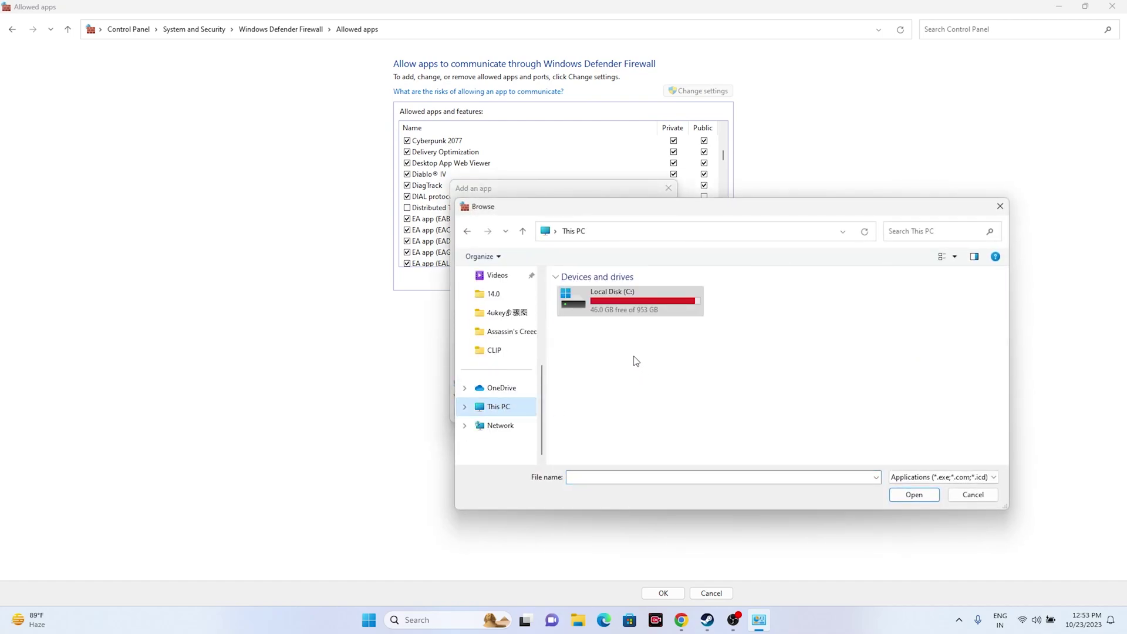
pyautogui.doubleClick(630, 304)
pyautogui.doubleClick(616, 383)
pyautogui.scroll(-5, 611, 360)
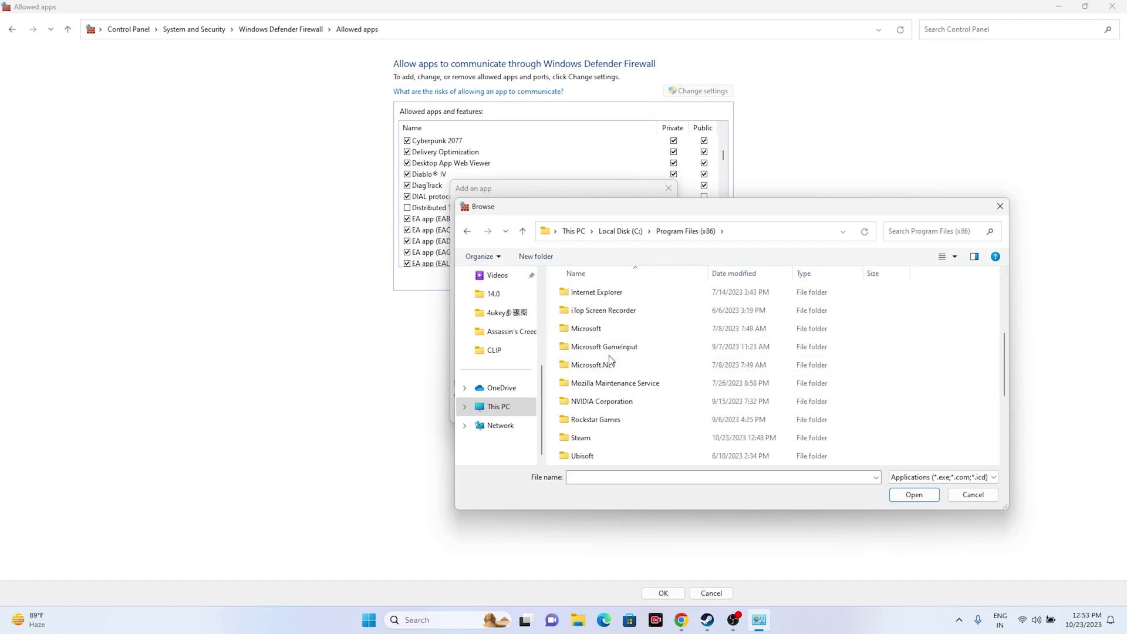
pyautogui.doubleClick(603, 328)
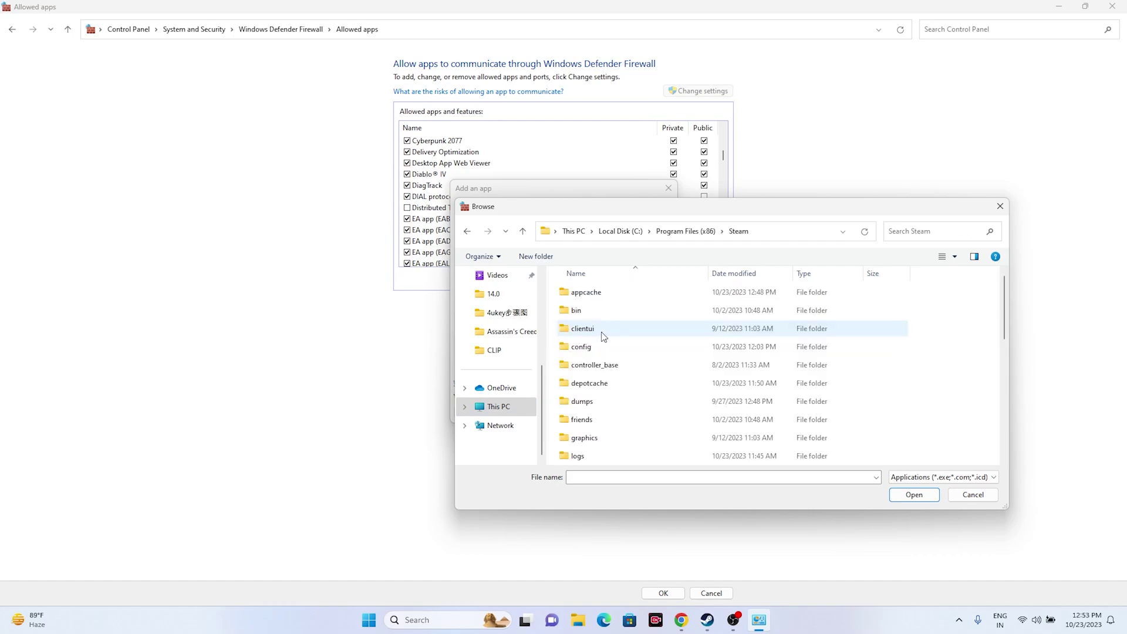
pyautogui.scroll(-1, 604, 337)
pyautogui.doubleClick(610, 365)
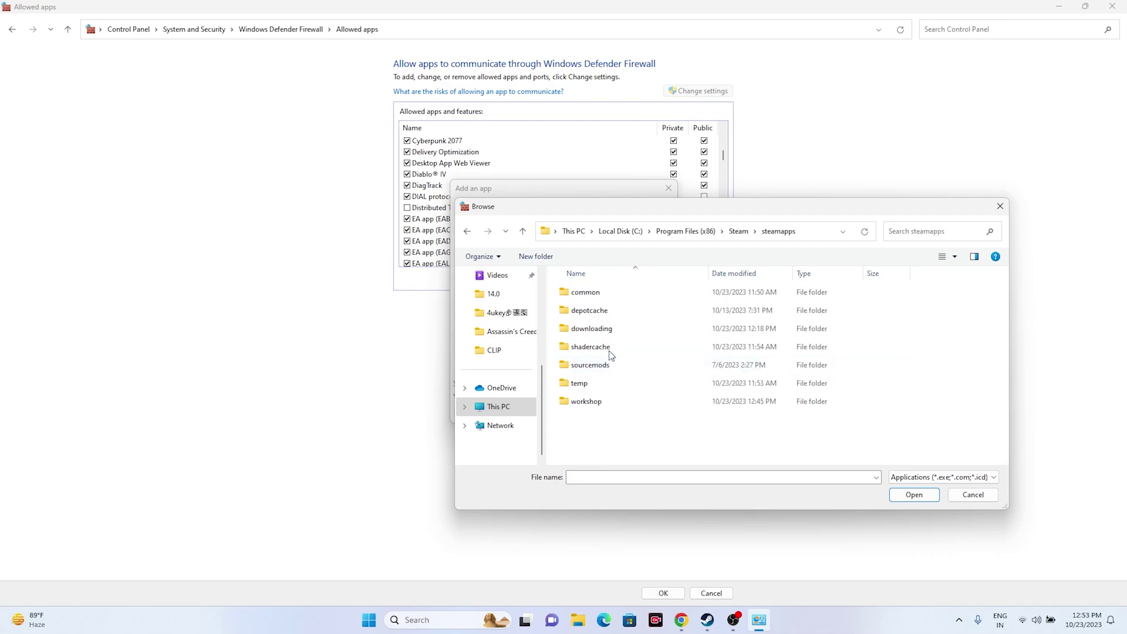
pyautogui.doubleClick(607, 299)
pyautogui.scroll(-5, 606, 317)
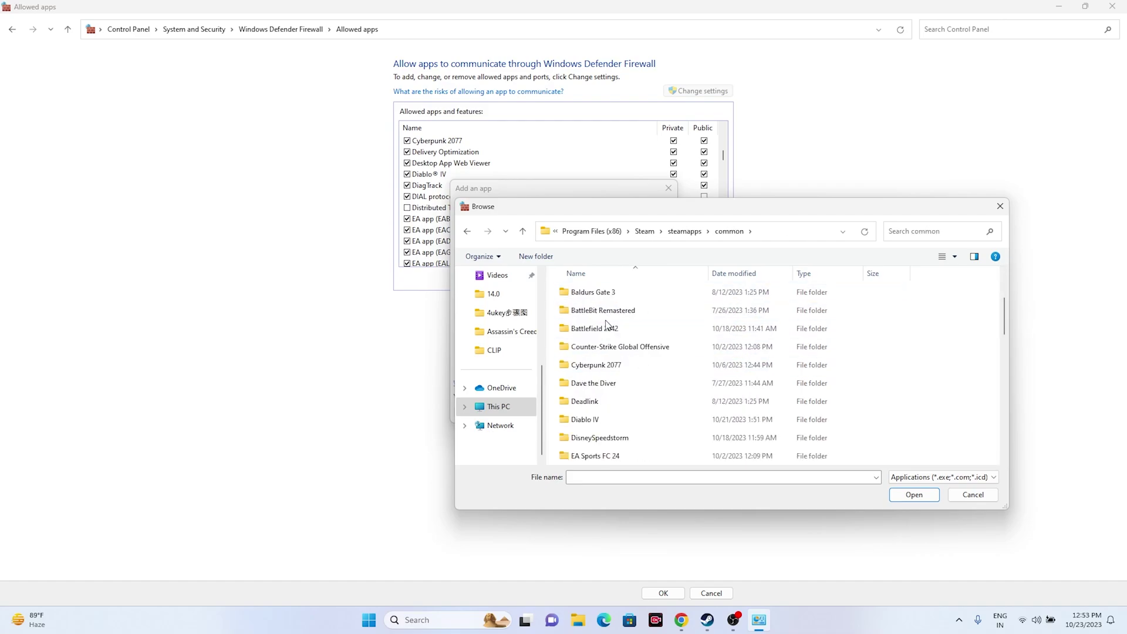
pyautogui.doubleClick(604, 311)
pyautogui.click(605, 365)
# Step: Add Diablo IV Retail, dismiss the already-allowed error, and close the firewall windows
pyautogui.click(915, 496)
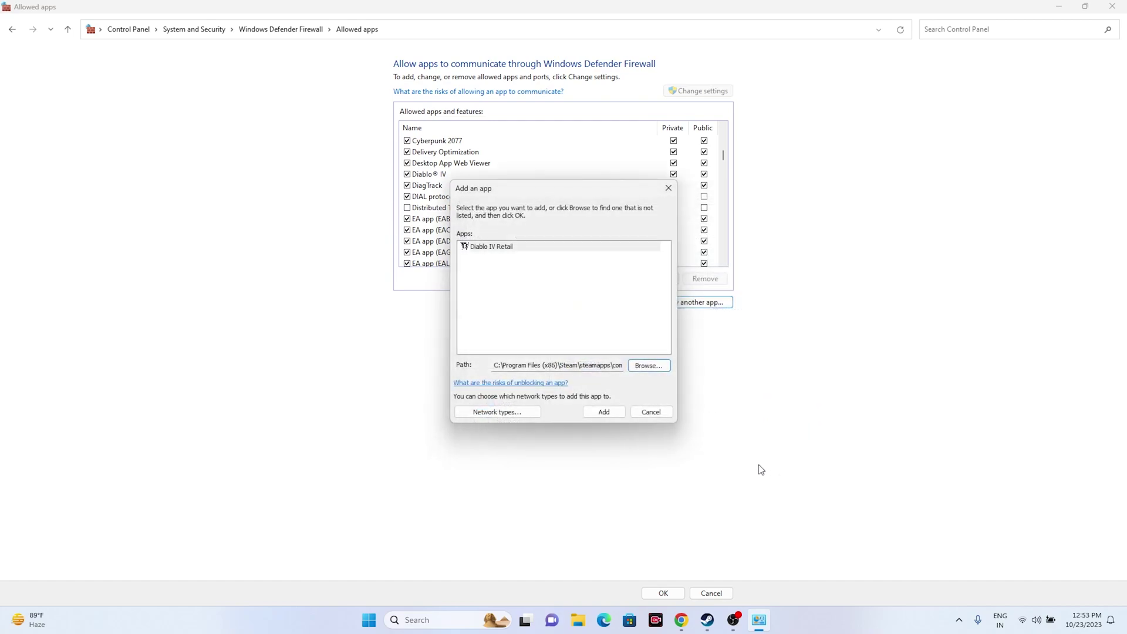
pyautogui.click(610, 411)
pyautogui.click(641, 349)
pyautogui.click(668, 188)
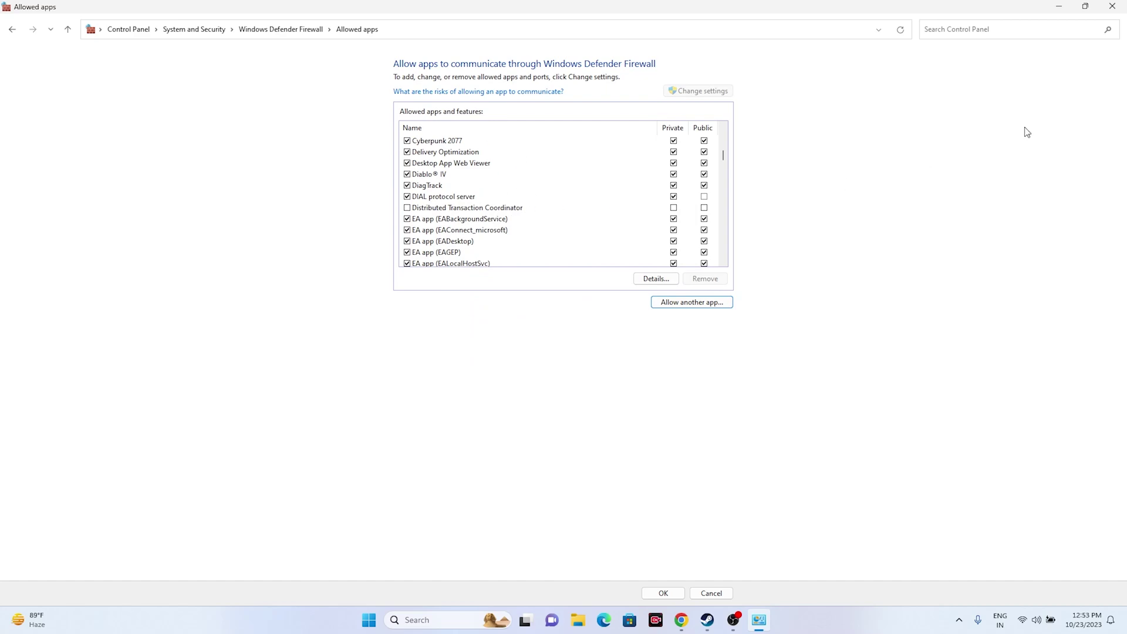
pyautogui.click(1112, 5)
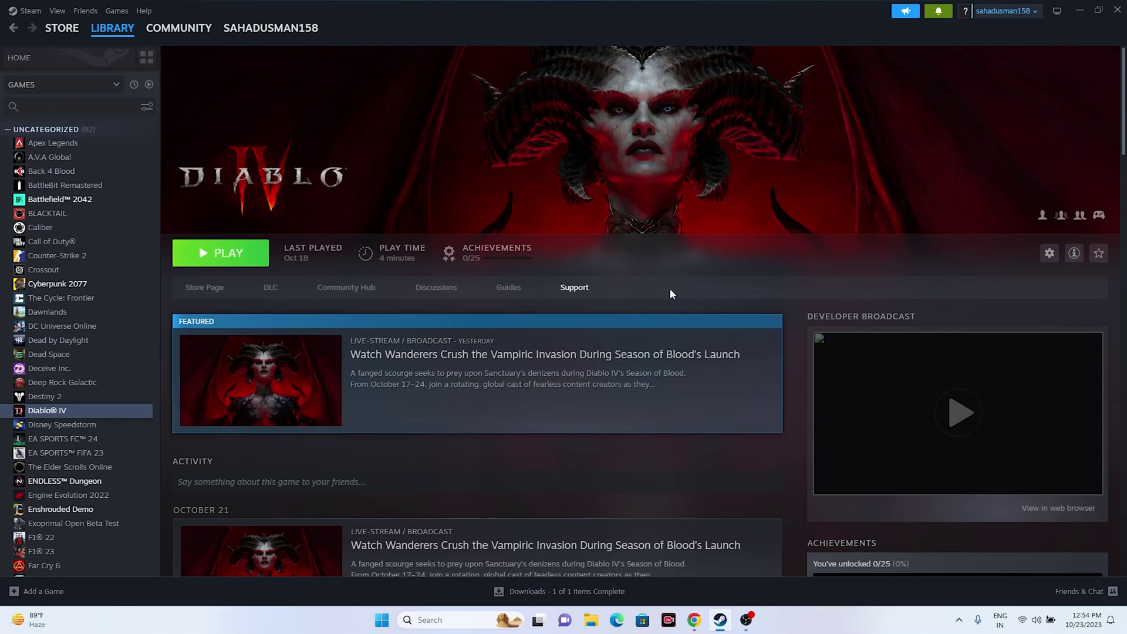
# Step: Open the Windows search panel listing recent apps like Control Panel
pyautogui.click(421, 623)
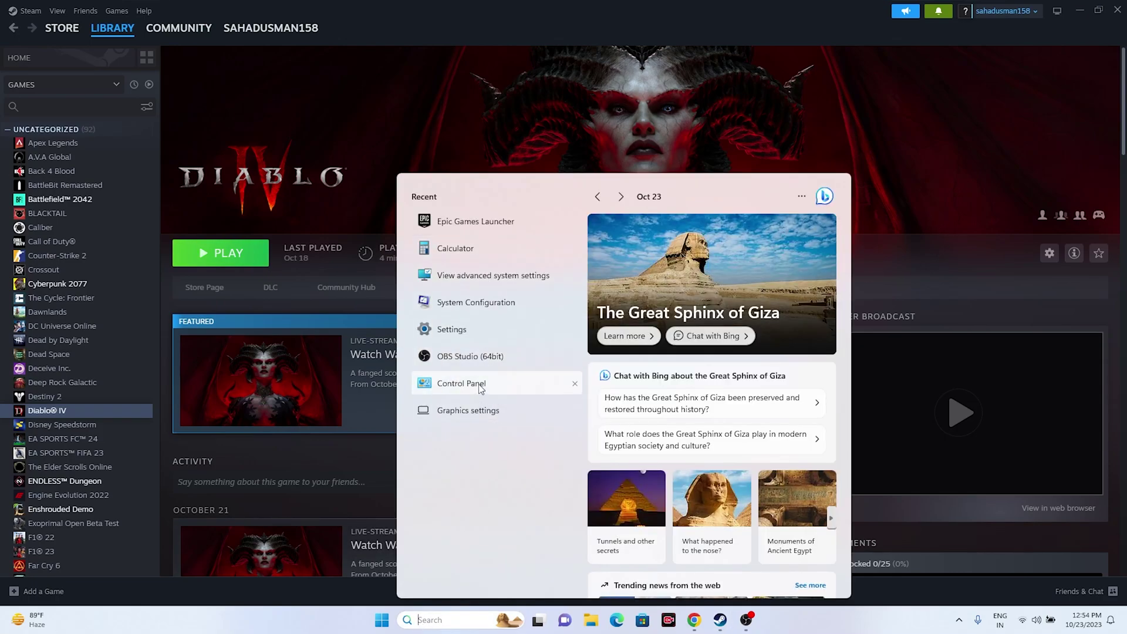
# Step: Disable all services in System Configuration with Microsoft services hidden, apply, and exit without restarting
pyautogui.click(484, 302)
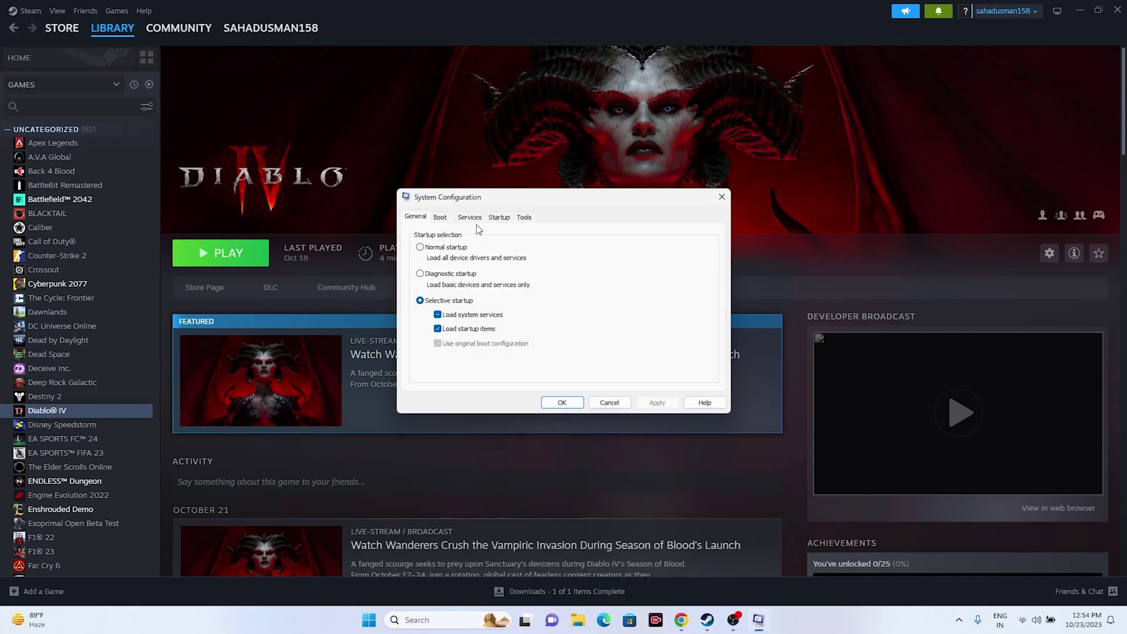
pyautogui.click(477, 217)
pyautogui.click(698, 376)
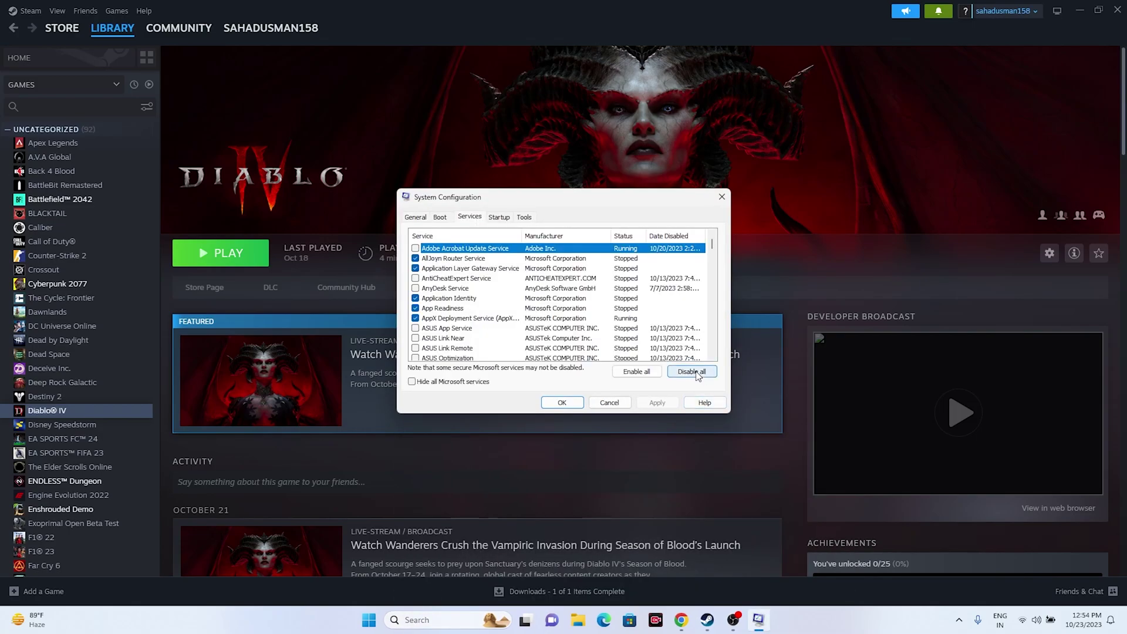
pyautogui.click(447, 382)
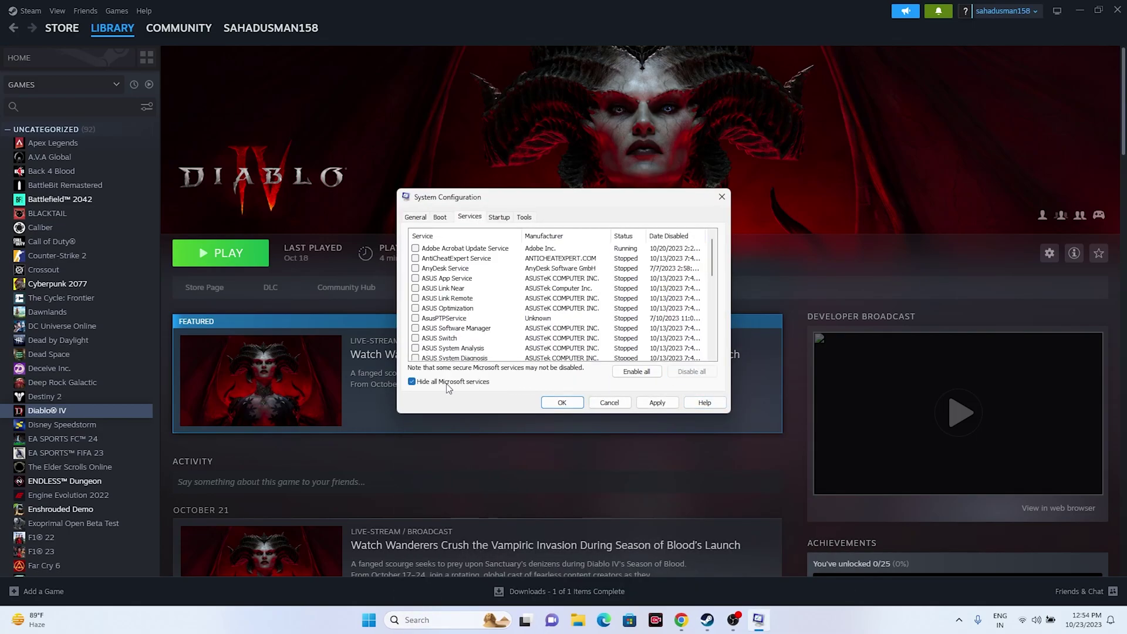
pyautogui.click(651, 403)
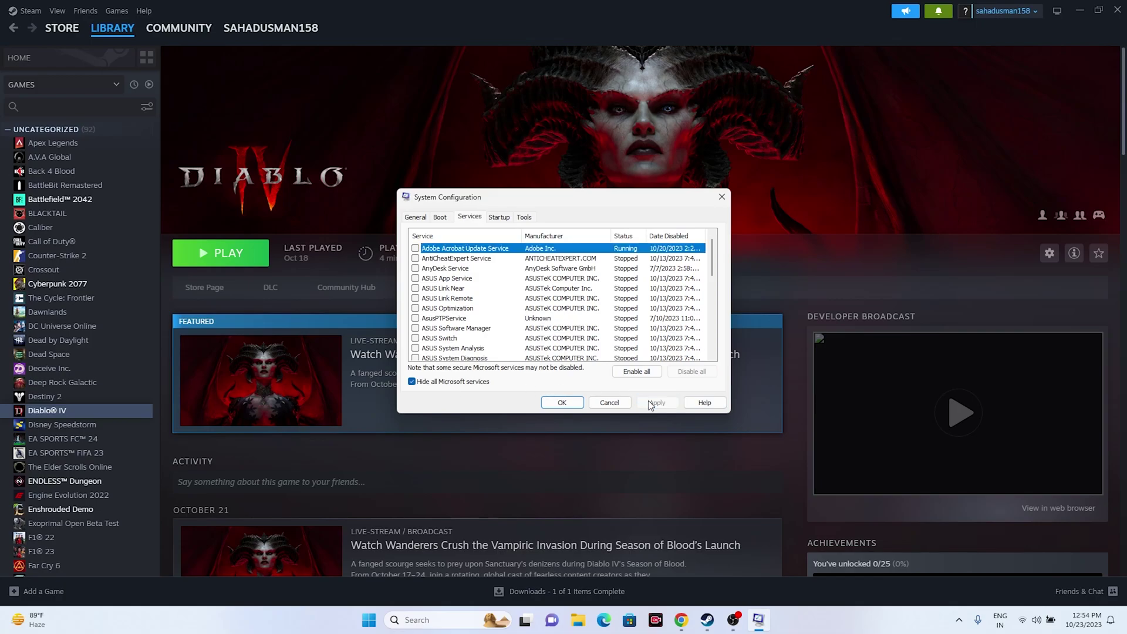
pyautogui.click(566, 402)
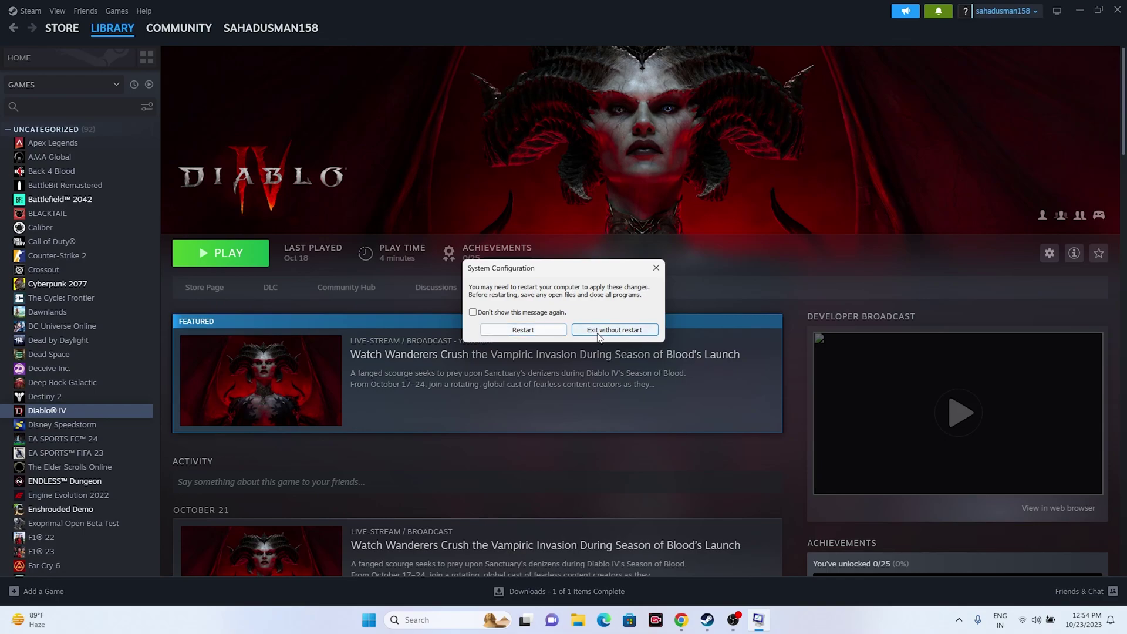
pyautogui.click(626, 332)
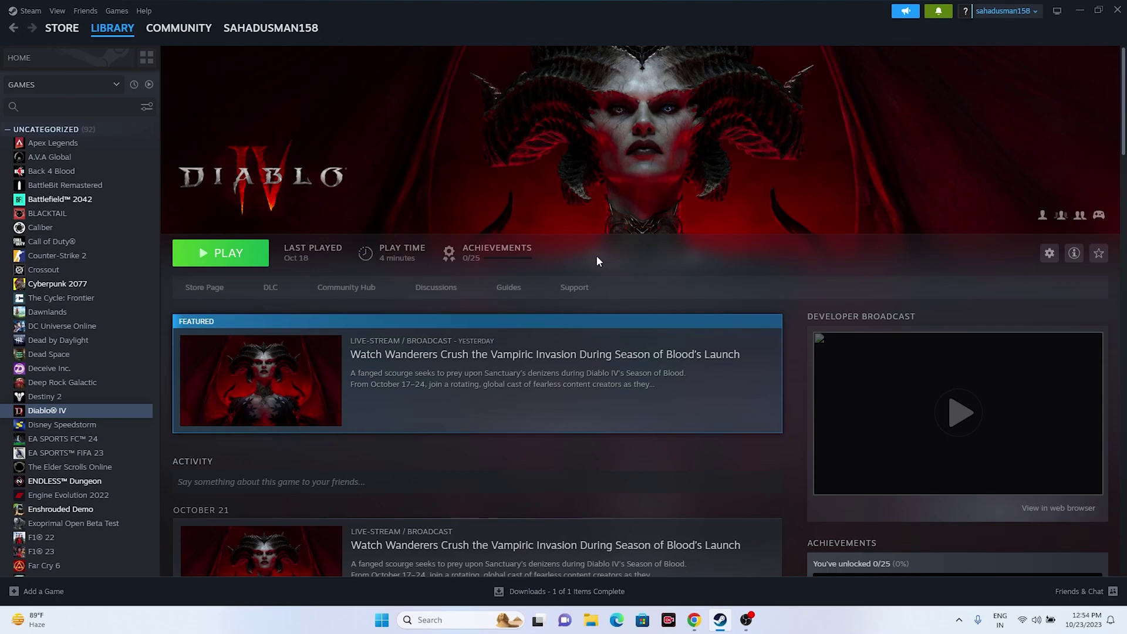
# Step: Delete the -dx12 launch option from Diablo IV's properties
pyautogui.rightClick(71, 413)
pyautogui.click(101, 501)
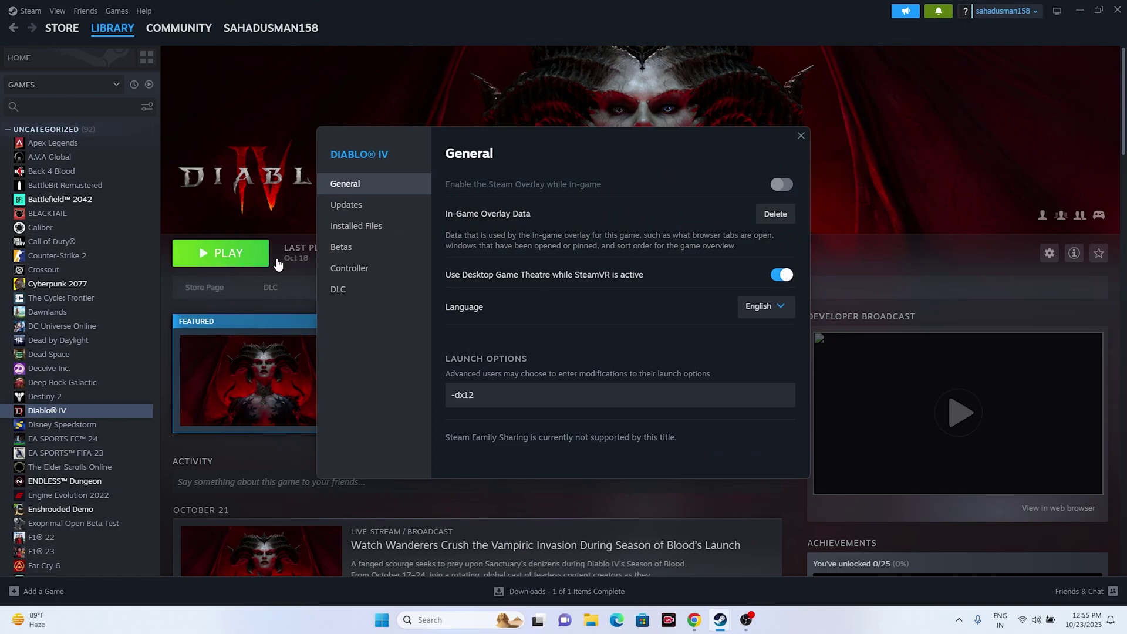
pyautogui.moveTo(485, 399); pyautogui.dragTo(447, 399)
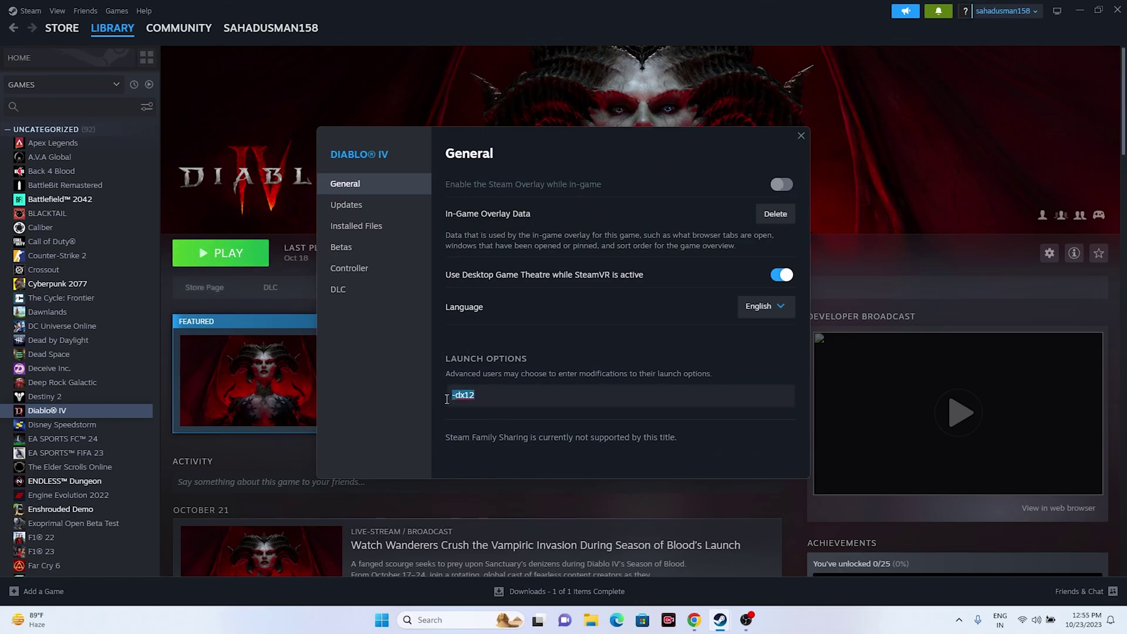
pyautogui.press('BackSpace')
pyautogui.click(800, 136)
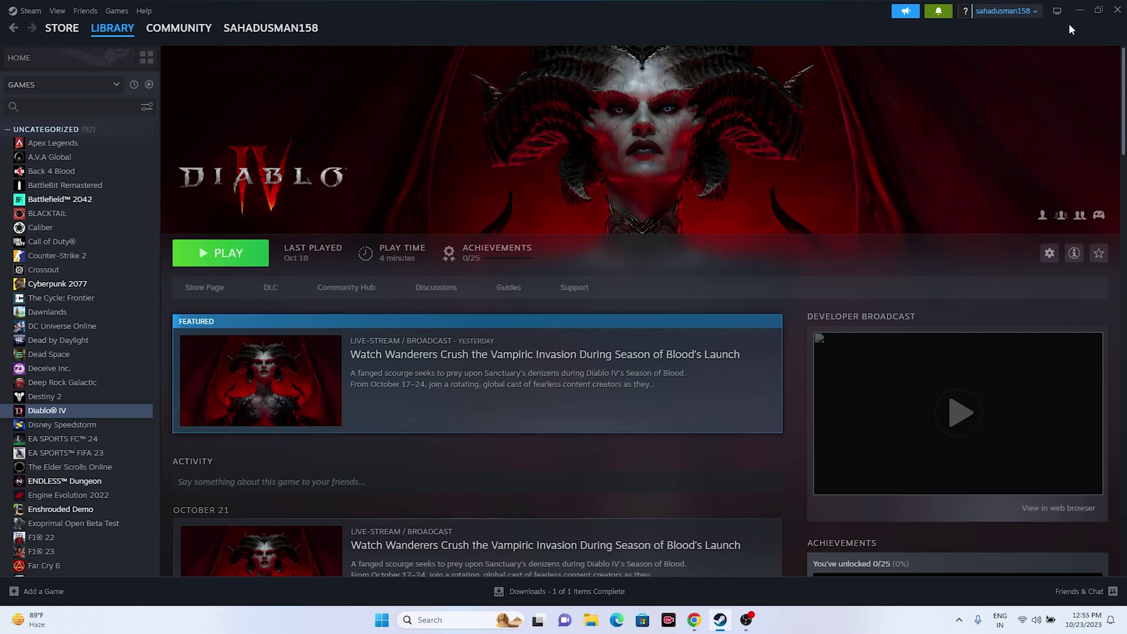
# Step: Minimise Steam and launch Task Manager from the Start button's quick links
pyautogui.click(1078, 11)
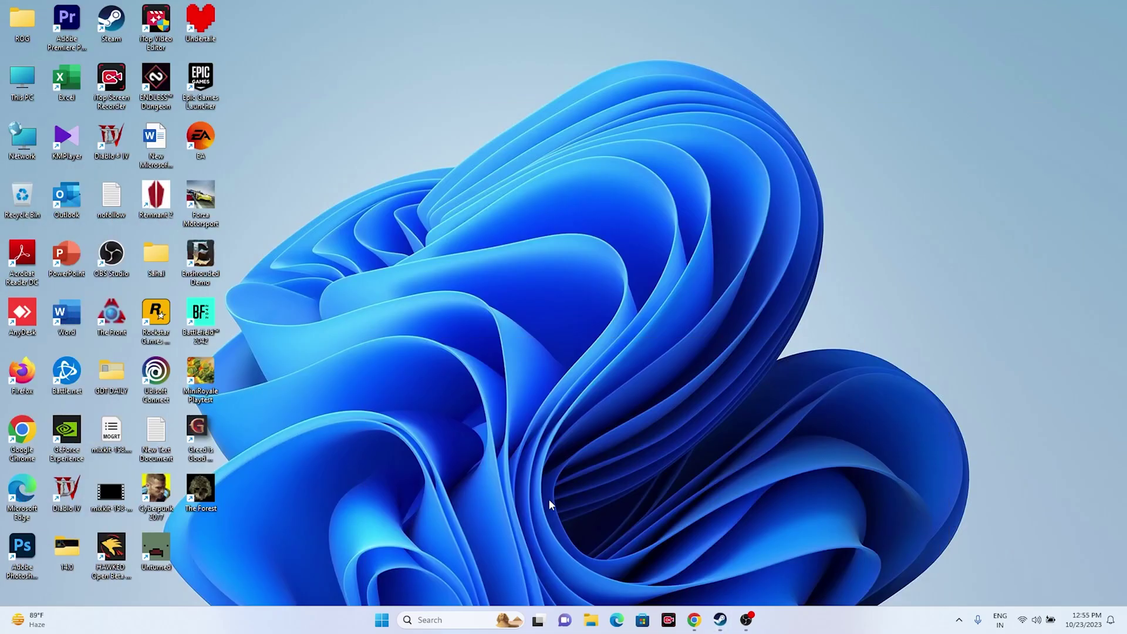
pyautogui.rightClick(382, 621)
pyautogui.click(379, 470)
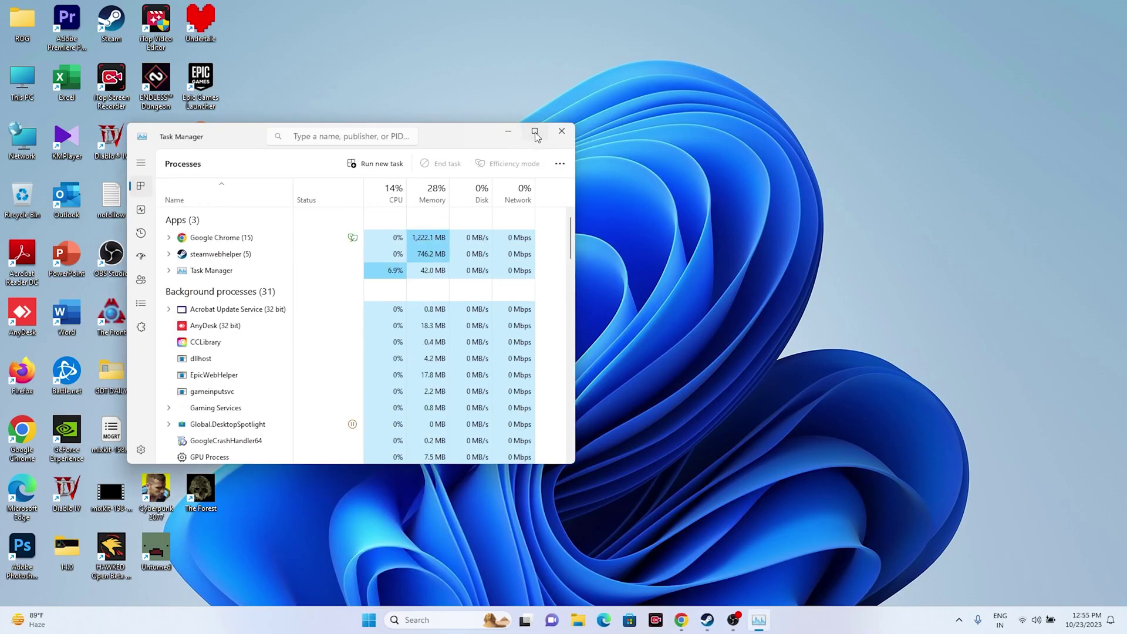
pyautogui.click(536, 130)
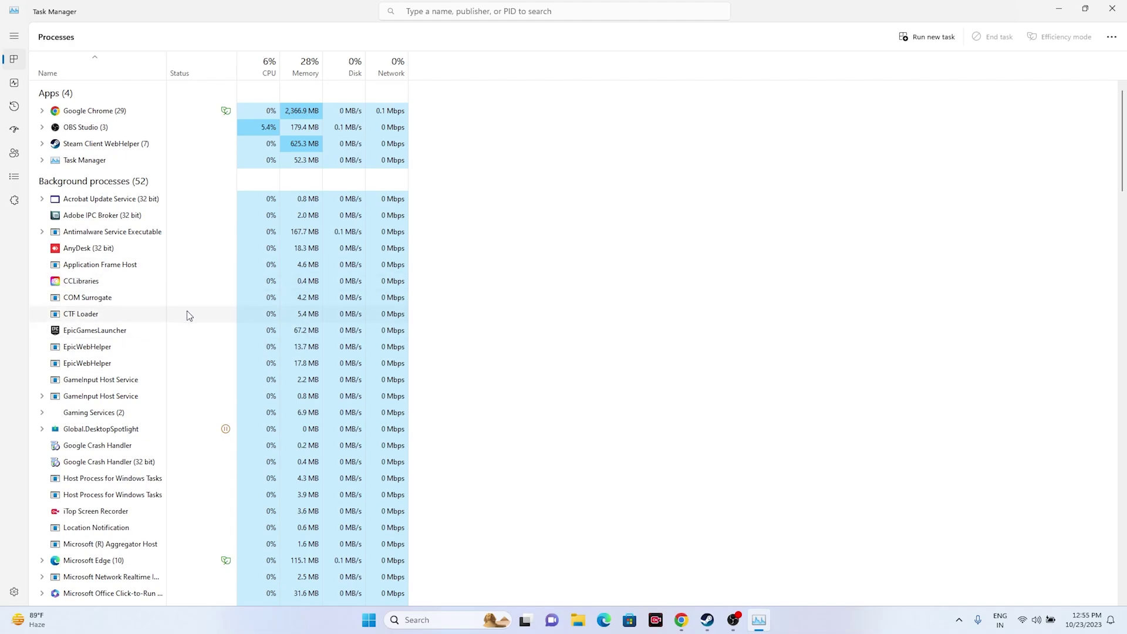
pyautogui.scroll(-2, 158, 307)
pyautogui.scroll(2, 161, 308)
pyautogui.click(1112, 9)
# Step: Restore Steam, minimise it to the desktop, and bring up Windows search
pyautogui.click(715, 620)
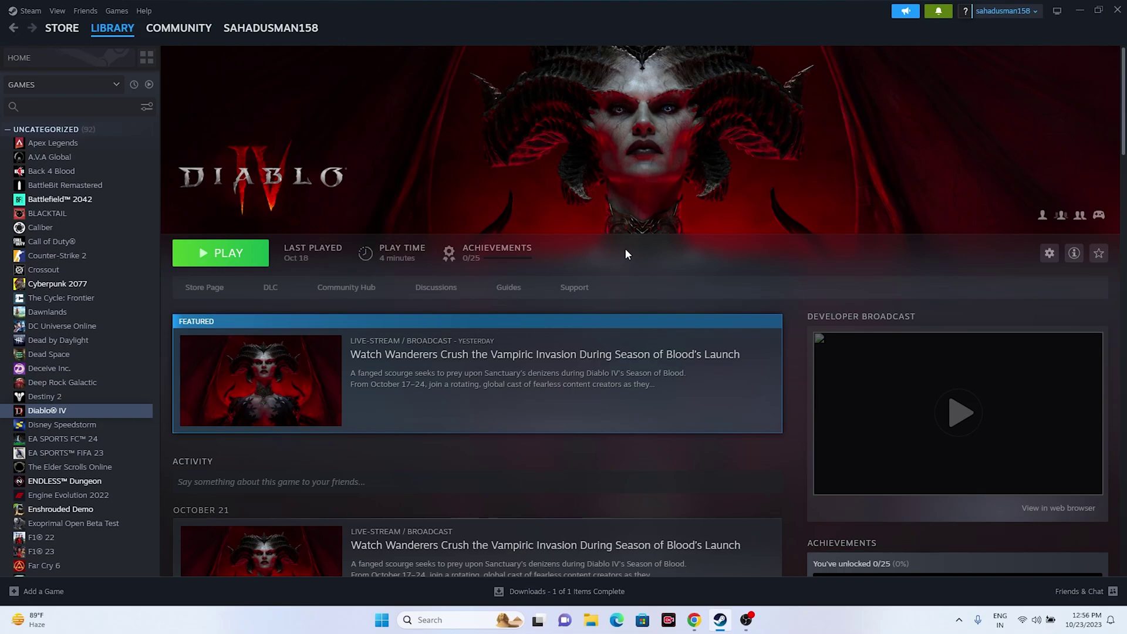
pyautogui.click(1078, 17)
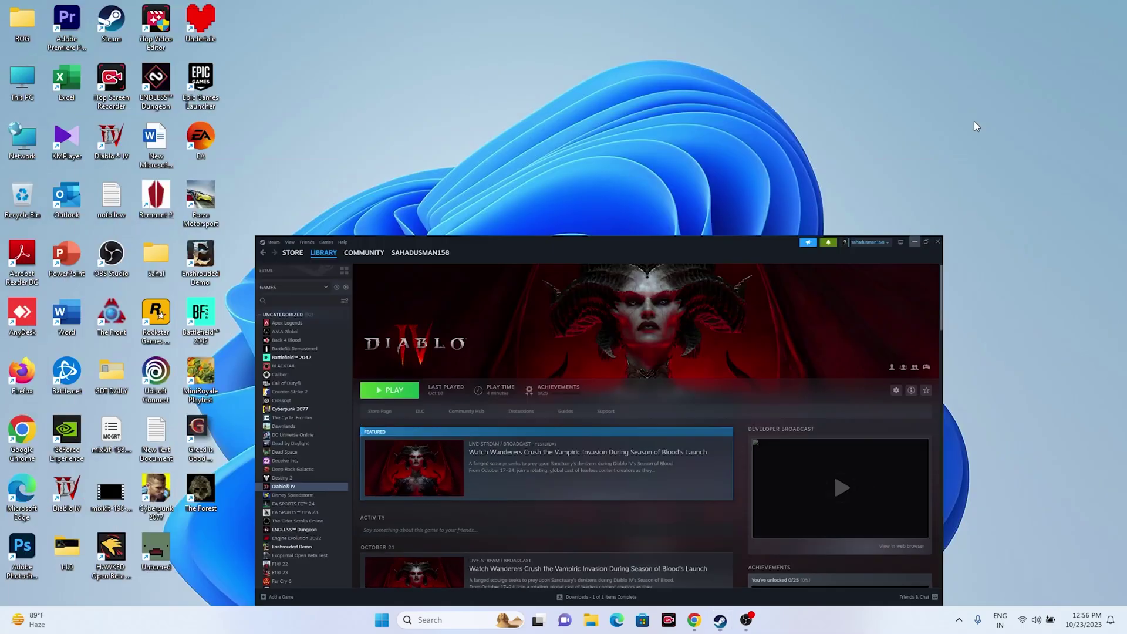
pyautogui.click(452, 624)
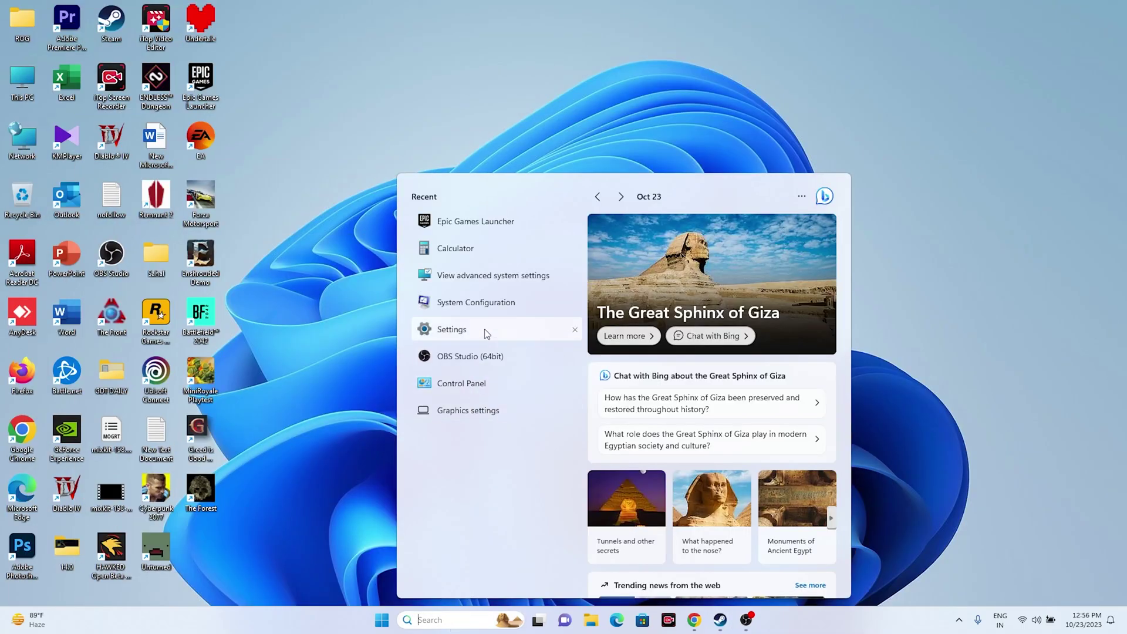
# Step: Open the Graphics settings page and browse for an app to add
pyautogui.click(472, 414)
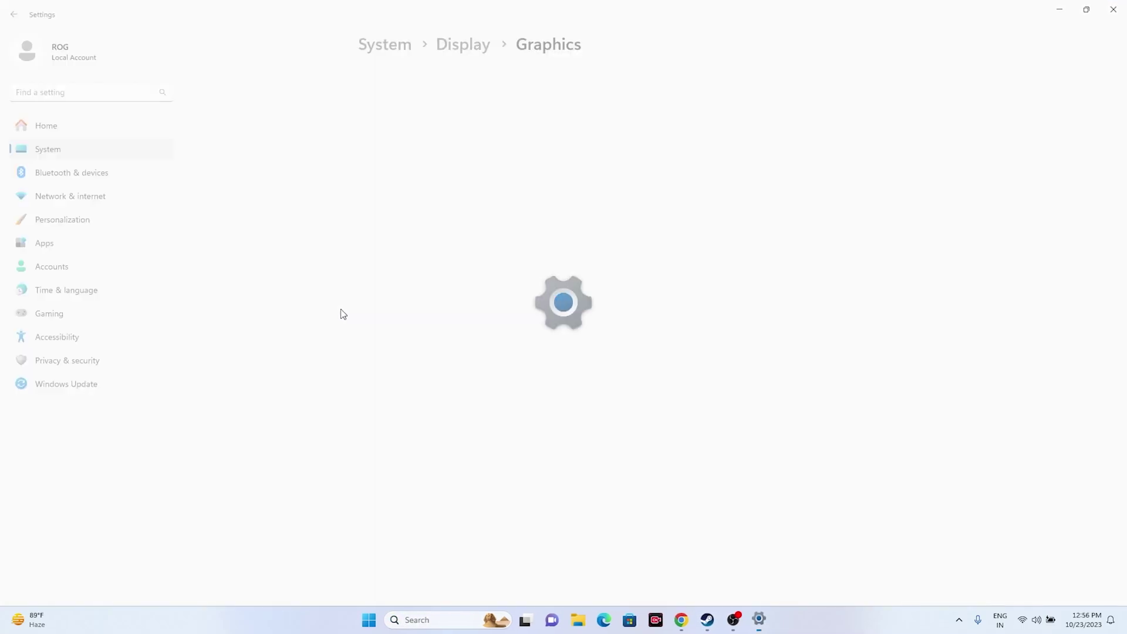
pyautogui.scroll(-1, 678, 267)
pyautogui.scroll(-20, 678, 267)
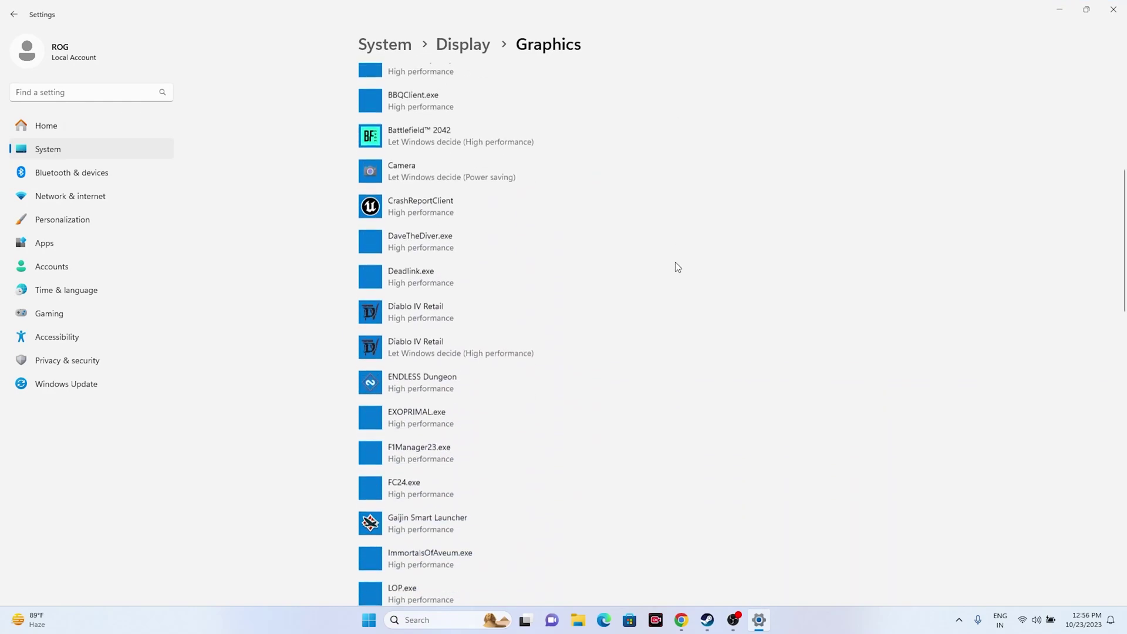
pyautogui.scroll(11, 675, 267)
pyautogui.scroll(10, 675, 267)
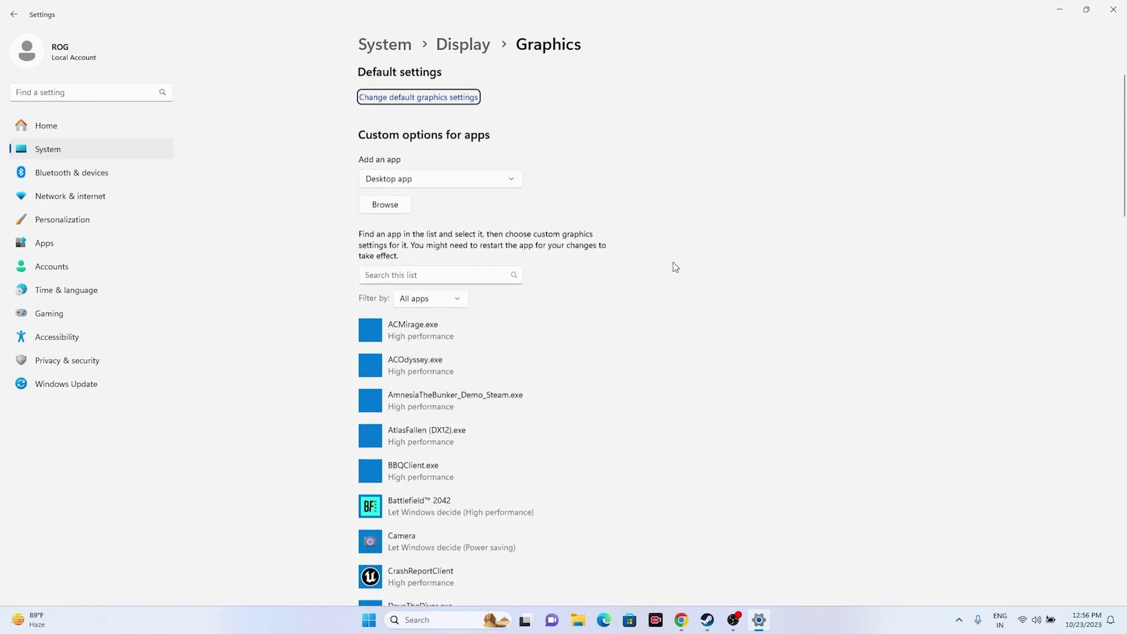
pyautogui.click(396, 217)
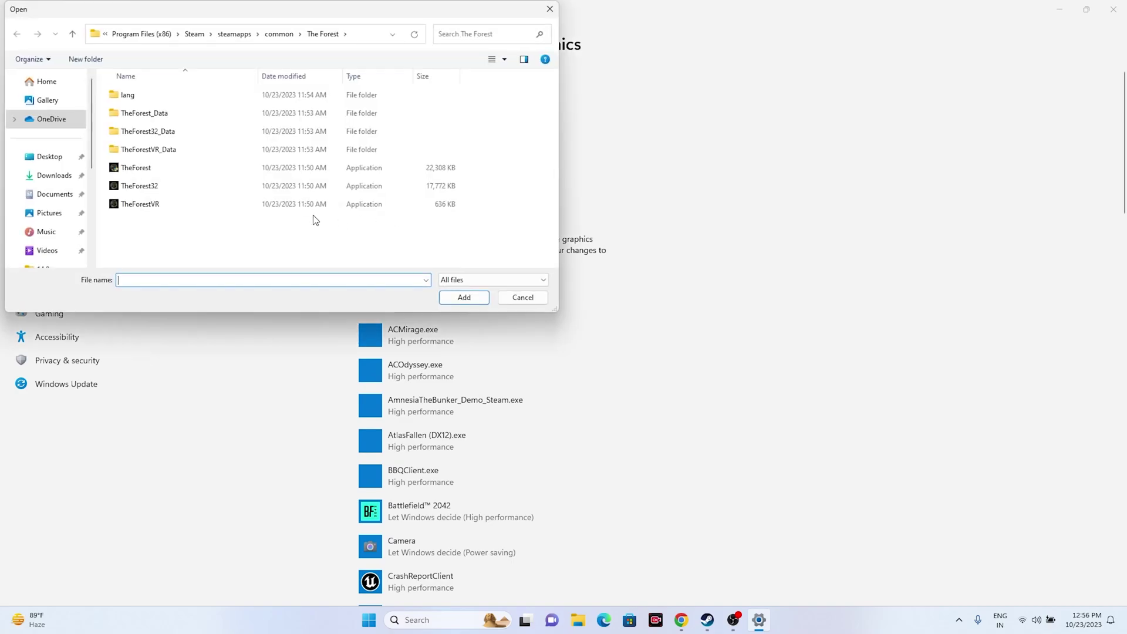
pyautogui.scroll(-3, 53, 176)
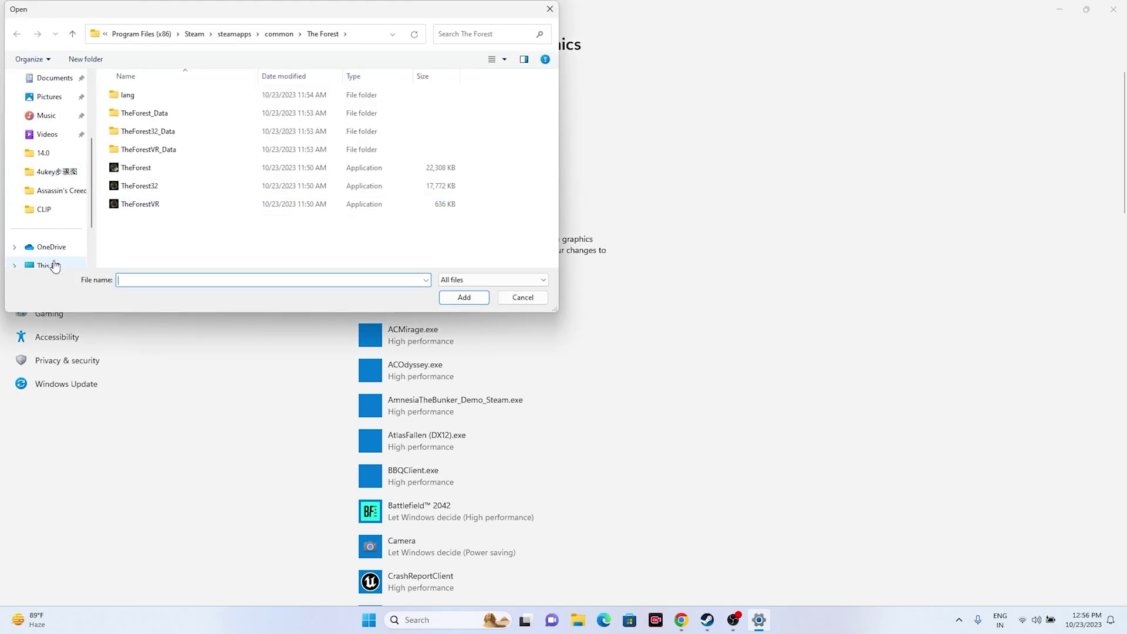
# Step: Add Diablo IV.exe from C:\Program Files (x86)\Steam\steamapps\common\Diablo IV to the graphics list
pyautogui.click(48, 263)
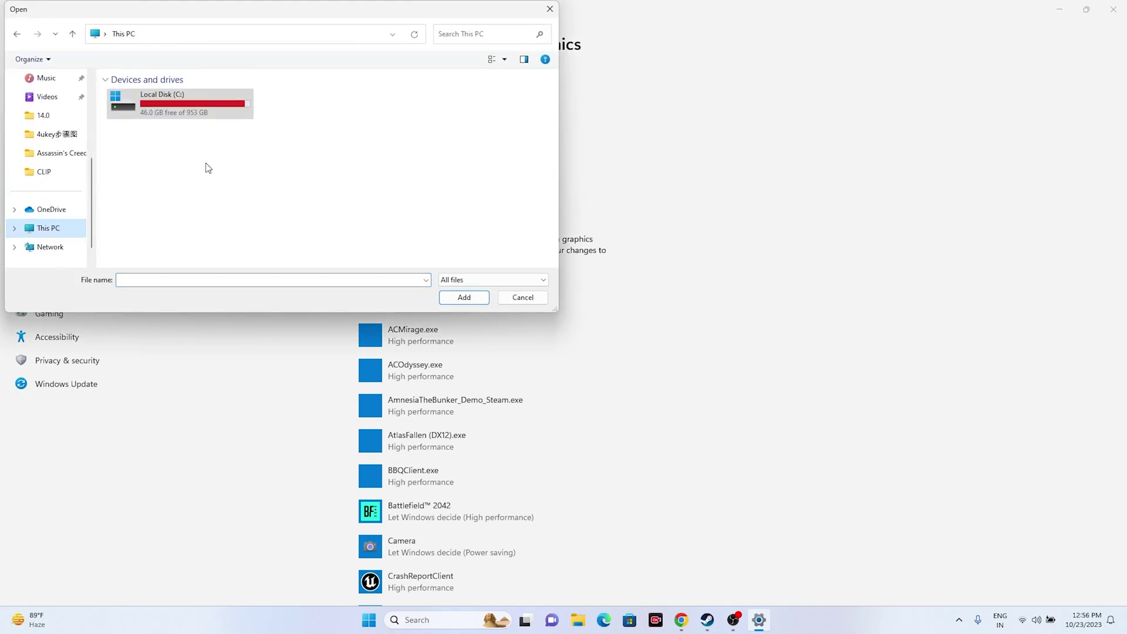
pyautogui.doubleClick(176, 102)
pyautogui.doubleClick(157, 185)
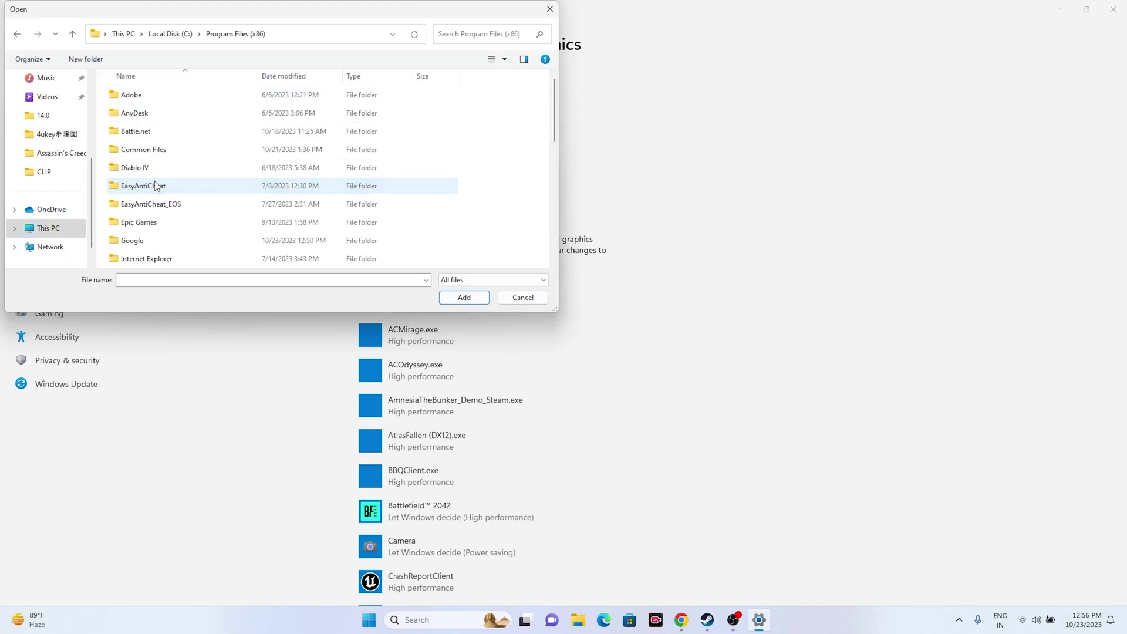
pyautogui.scroll(-4, 159, 190)
pyautogui.doubleClick(147, 187)
pyautogui.scroll(-4, 163, 170)
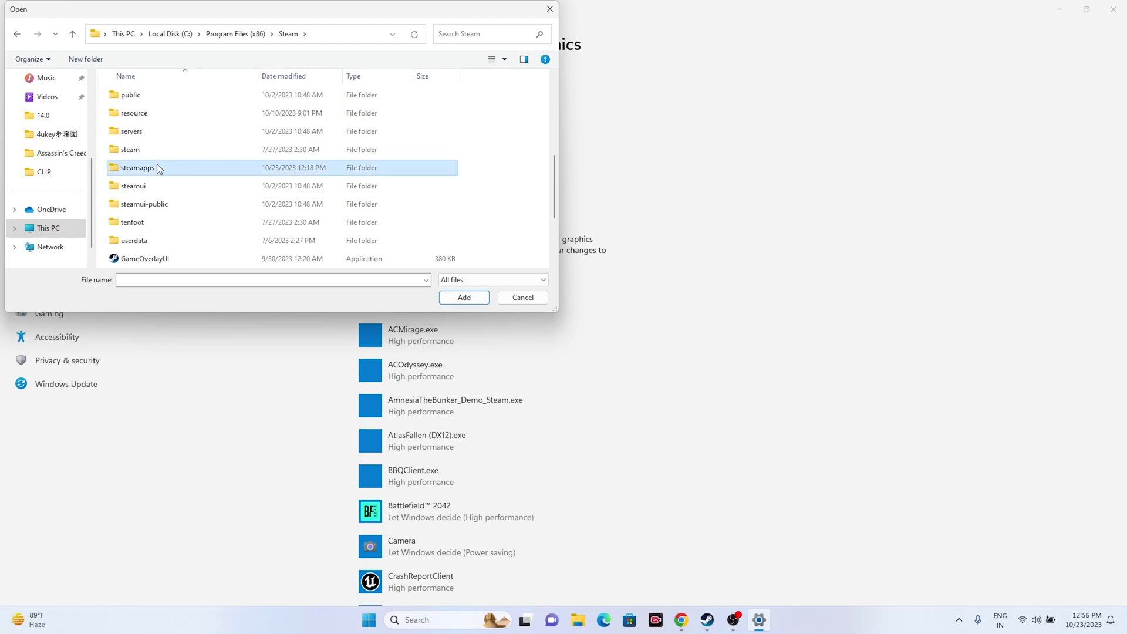
pyautogui.doubleClick(163, 168)
pyautogui.doubleClick(154, 94)
pyautogui.scroll(-3, 176, 152)
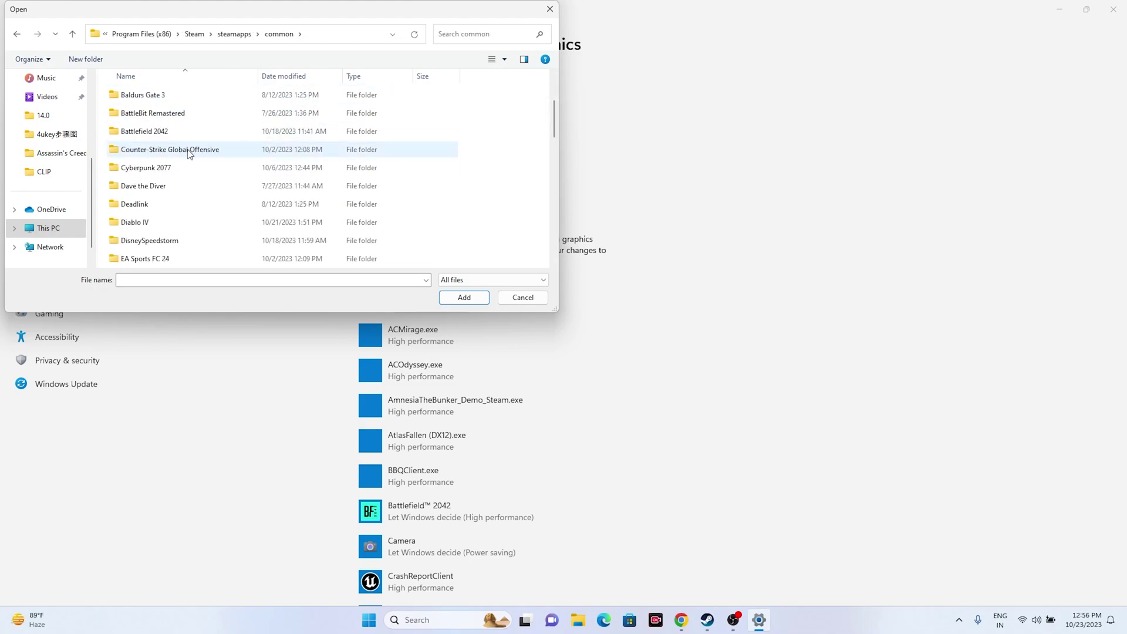
pyautogui.doubleClick(160, 167)
pyautogui.click(155, 167)
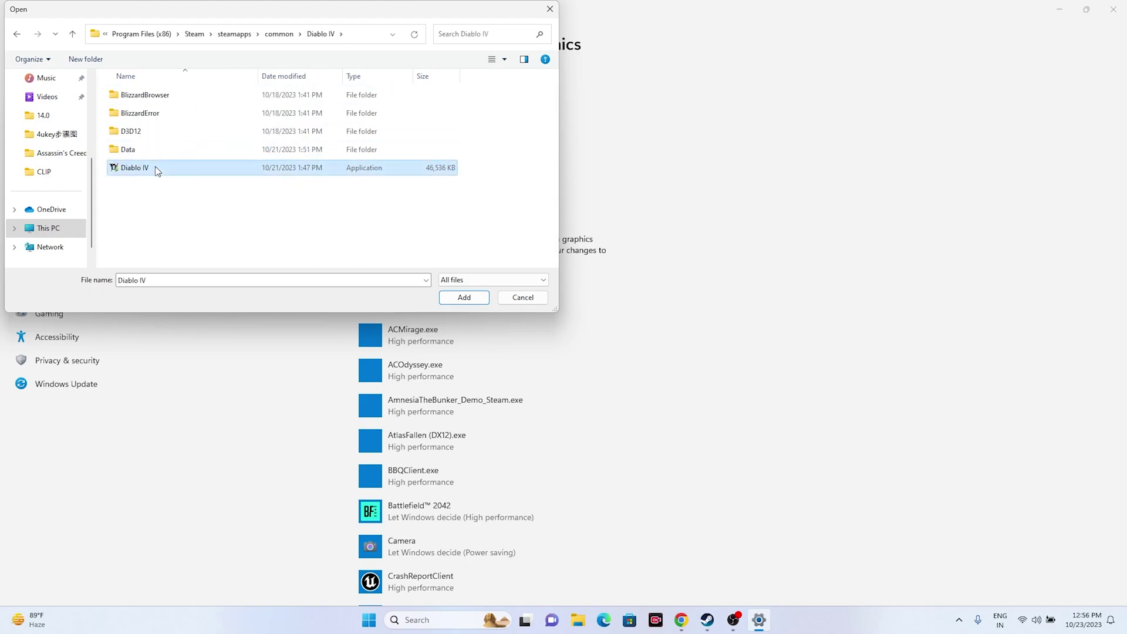
pyautogui.click(465, 297)
# Step: Set Diablo IV Retail to High performance (RTX 2080), save, and close Settings
pyautogui.scroll(-4, 734, 235)
pyautogui.scroll(-5, 733, 235)
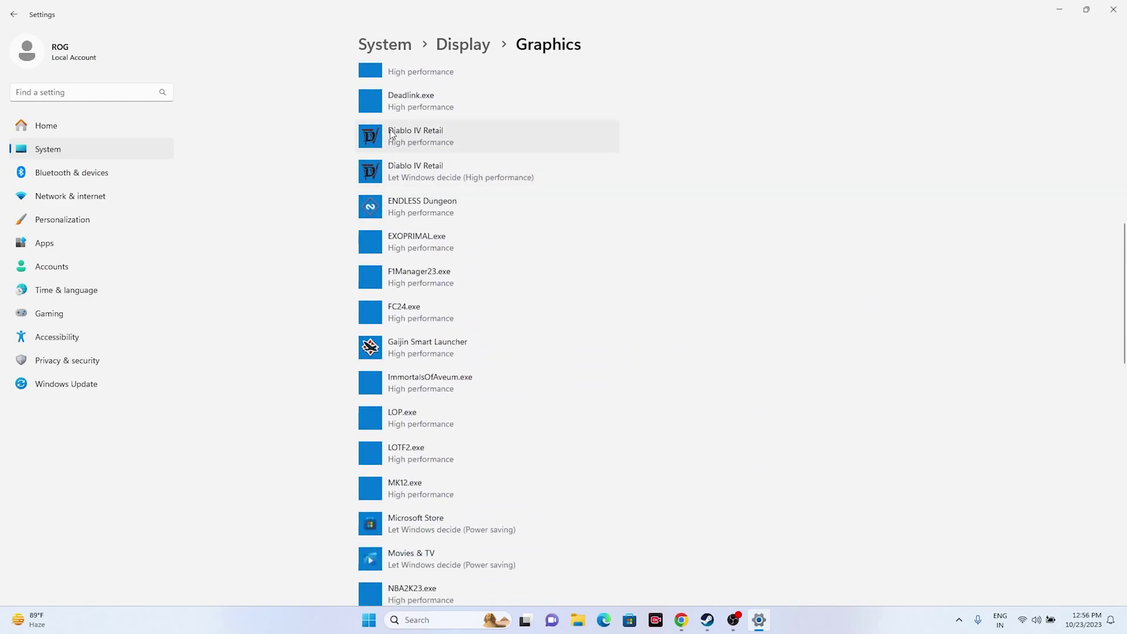
pyautogui.click(395, 137)
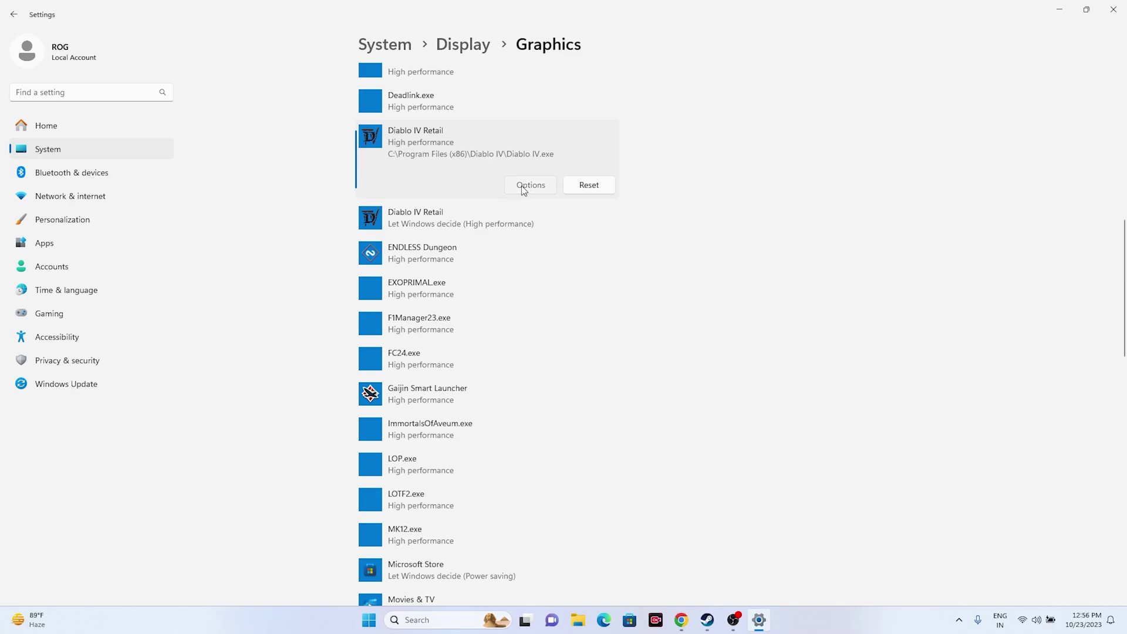
pyautogui.click(523, 188)
pyautogui.click(471, 252)
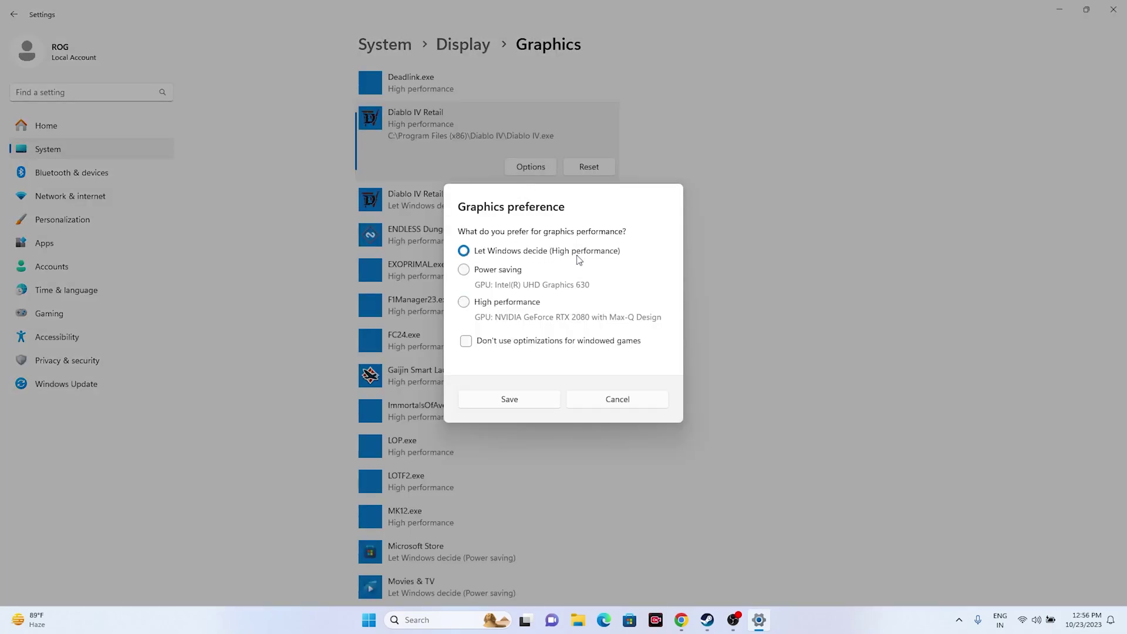
pyautogui.click(465, 303)
pyautogui.click(510, 400)
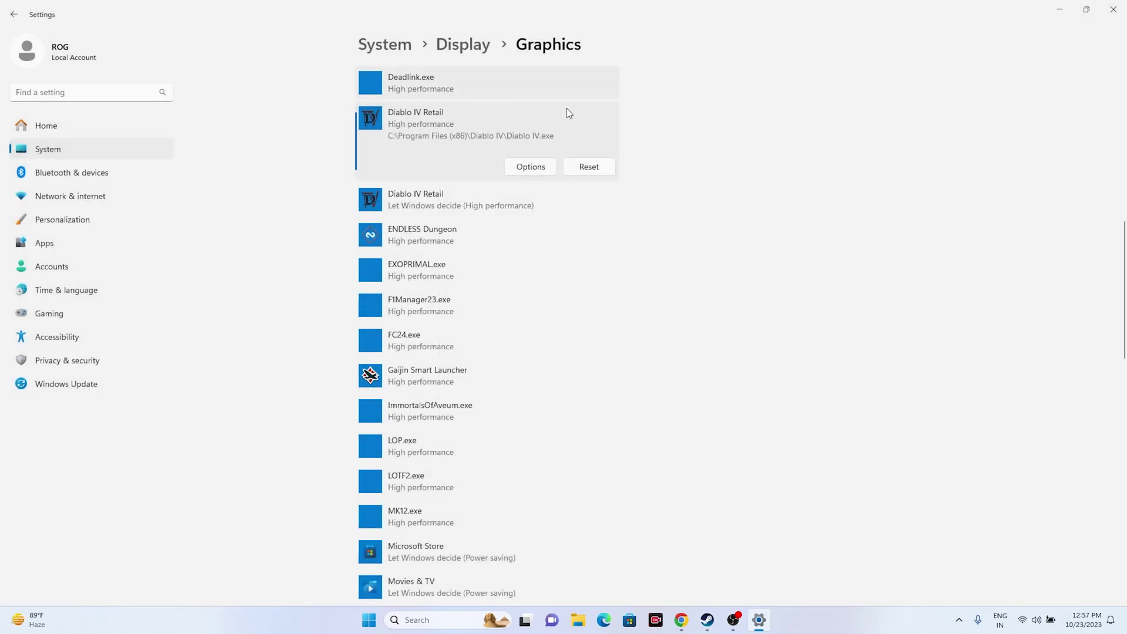
pyautogui.click(1114, 8)
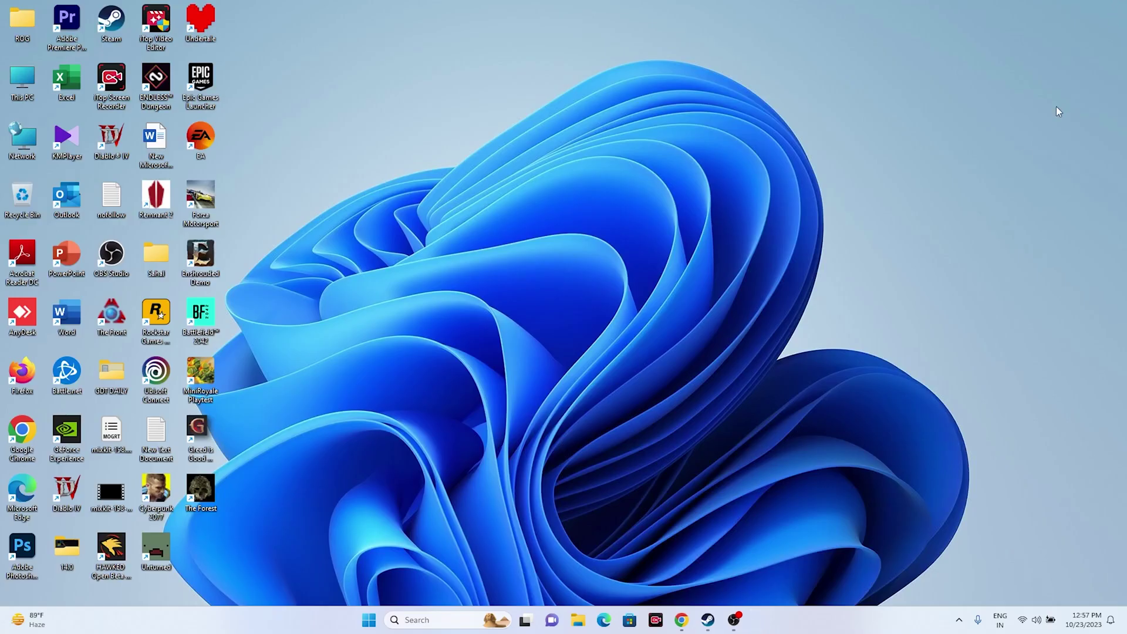
# Step: Bring up Steam's Diablo IV page, minimise it, and open Windows search
pyautogui.click(720, 620)
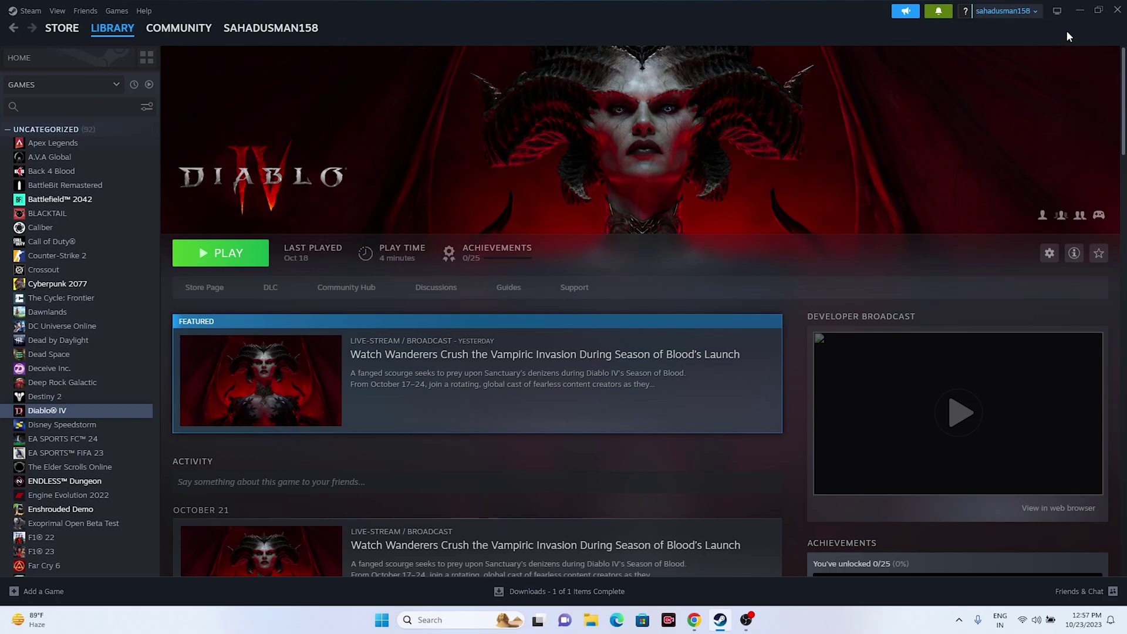
pyautogui.click(1077, 10)
pyautogui.click(451, 615)
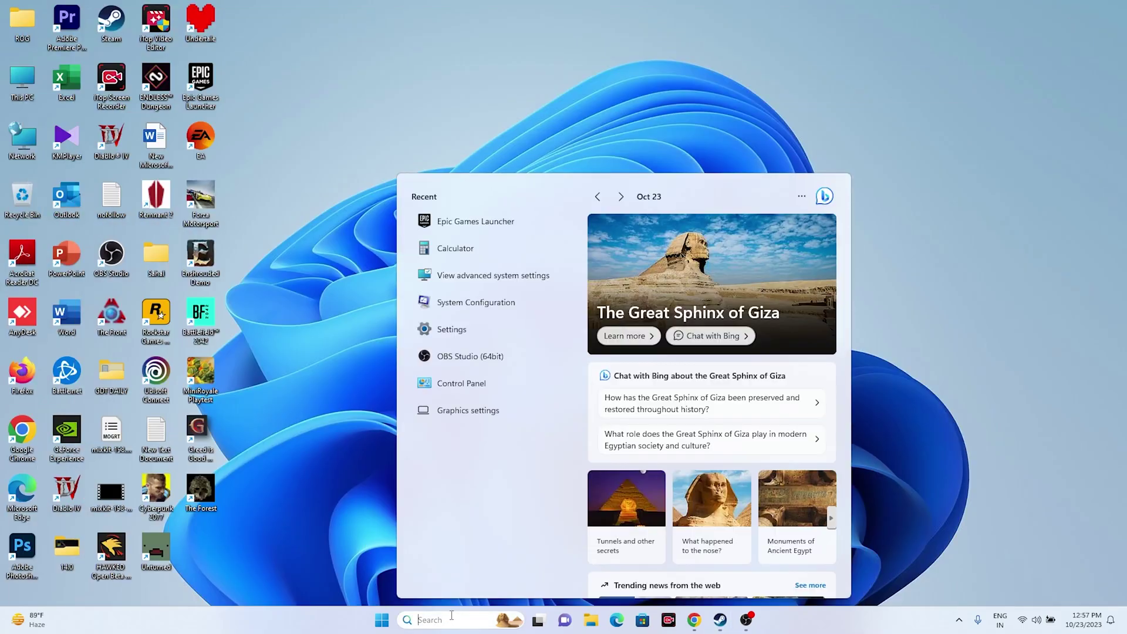
# Step: In Performance Options' Virtual Memory, choose Custom size for the C: paging file
pyautogui.click(493, 275)
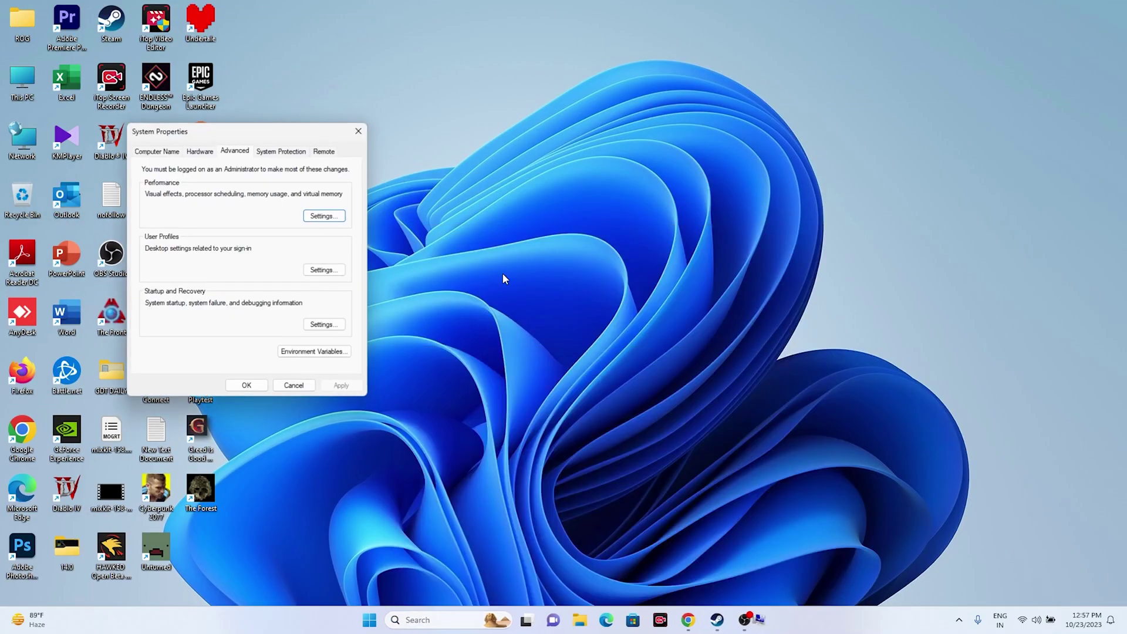
pyautogui.click(323, 216)
pyautogui.click(213, 196)
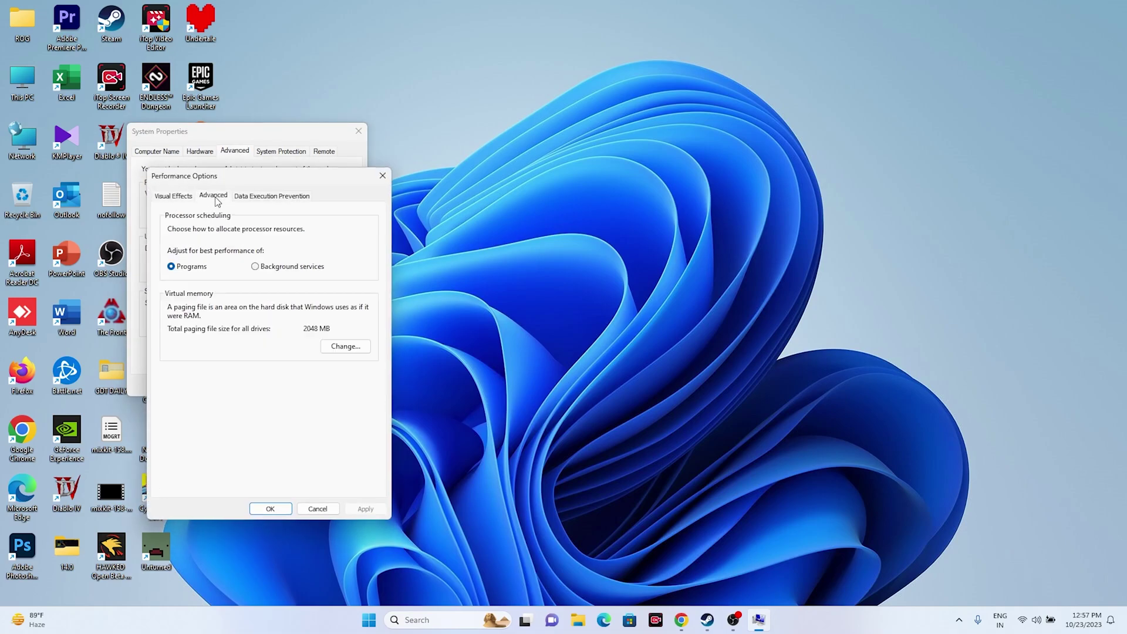
pyautogui.click(332, 346)
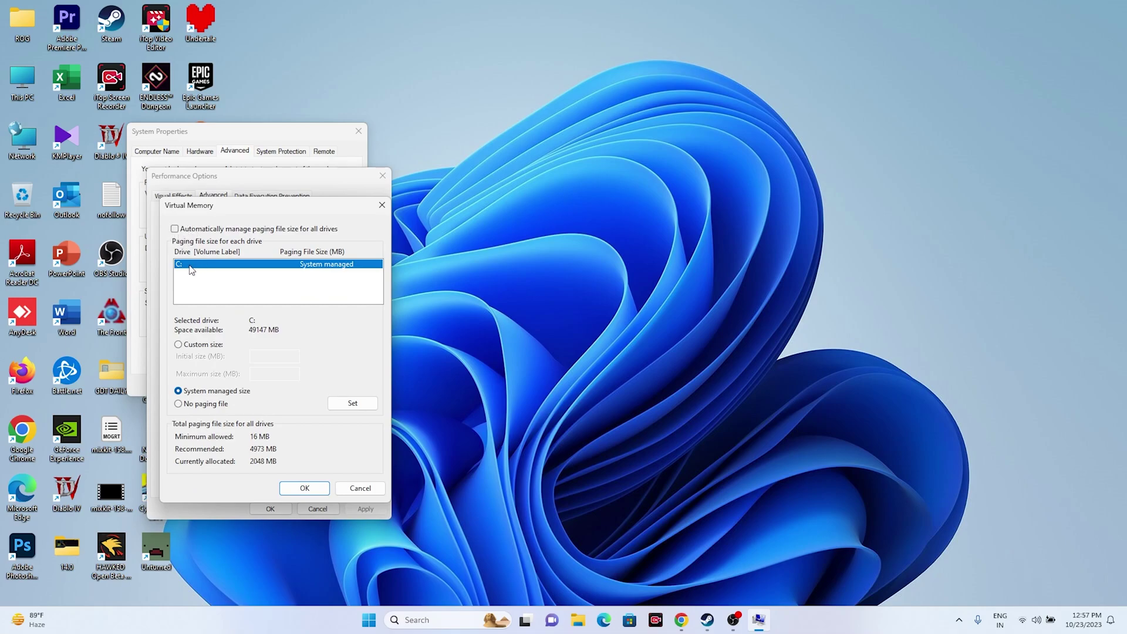
pyautogui.click(179, 344)
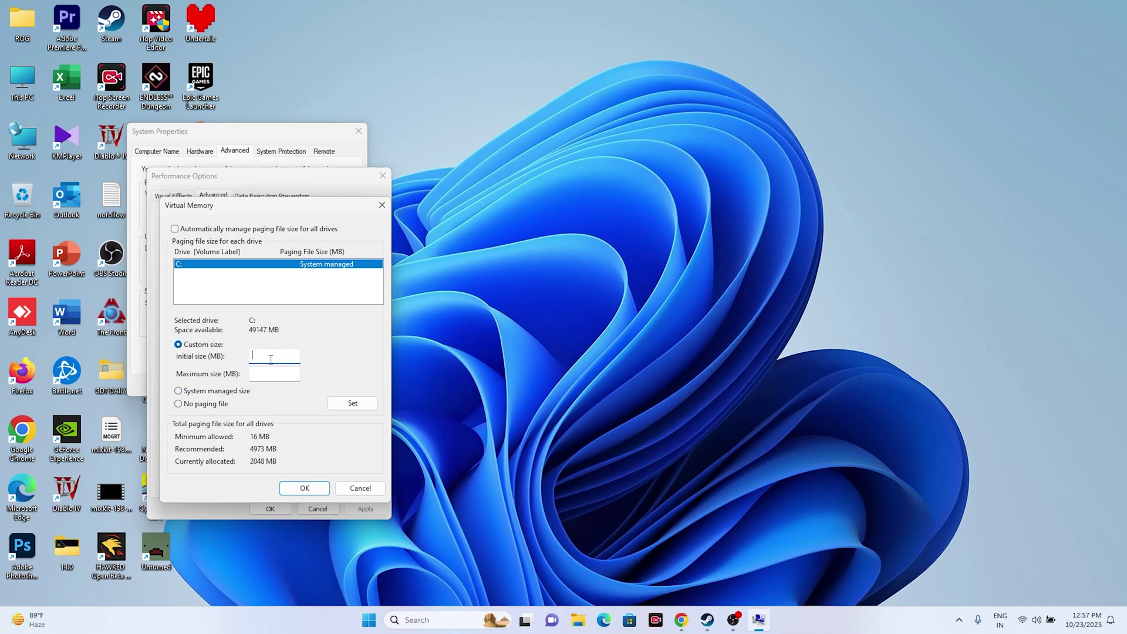
pyautogui.click(269, 374)
pyautogui.click(428, 617)
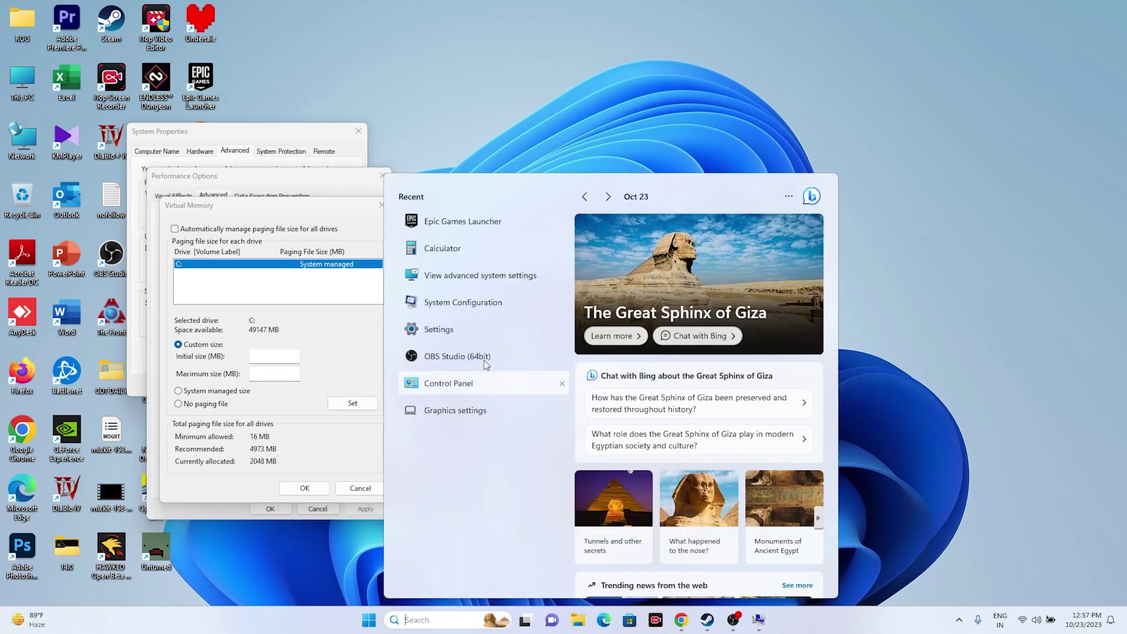
# Step: Compute 32 × 1024 × 1.5 = 49,152 in Calculator
pyautogui.click(460, 250)
pyautogui.click(724, 345)
pyautogui.click(689, 348)
pyautogui.click(775, 279)
pyautogui.click(642, 342)
pyautogui.click(679, 378)
pyautogui.click(669, 340)
pyautogui.click(648, 311)
pyautogui.click(761, 367)
pyautogui.click(777, 278)
pyautogui.click(654, 340)
pyautogui.click(731, 371)
pyautogui.click(698, 318)
pyautogui.click(766, 368)
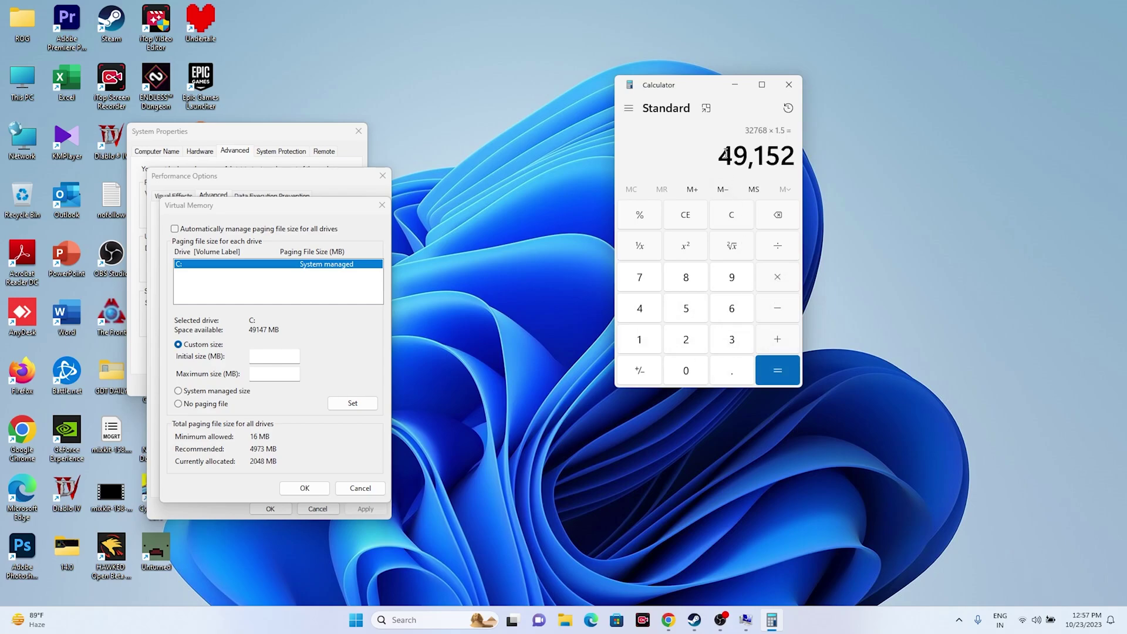
# Step: Paste 49,152 MB as the C: paging file's Initial size
pyautogui.rightClick(780, 156)
pyautogui.click(806, 169)
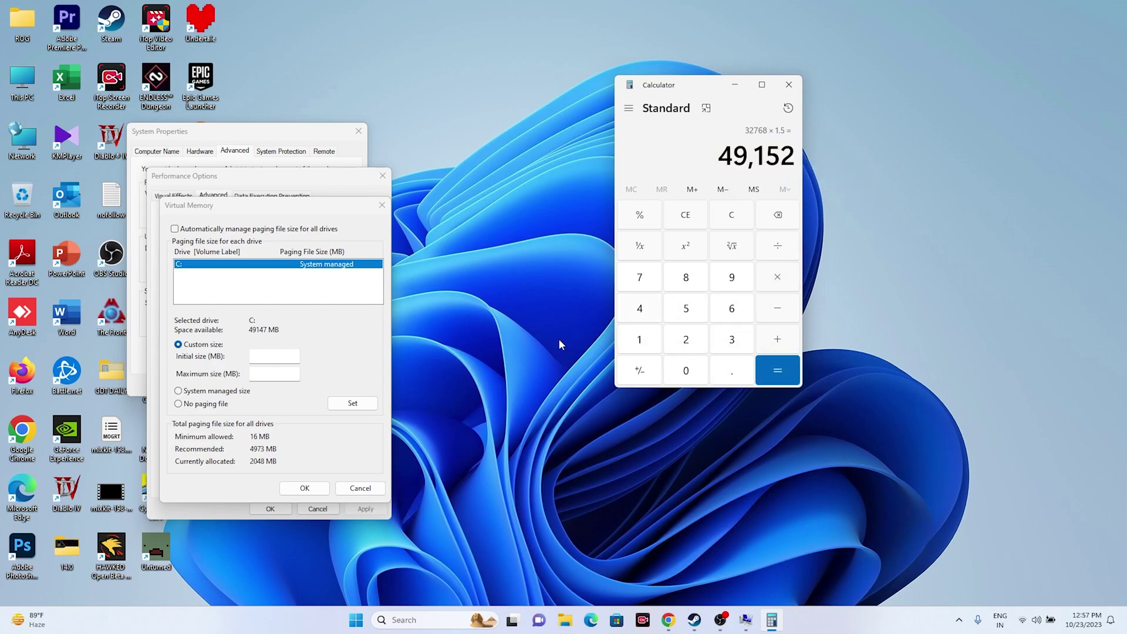
pyautogui.click(282, 356)
pyautogui.rightClick(287, 358)
pyautogui.click(312, 409)
pyautogui.click(276, 373)
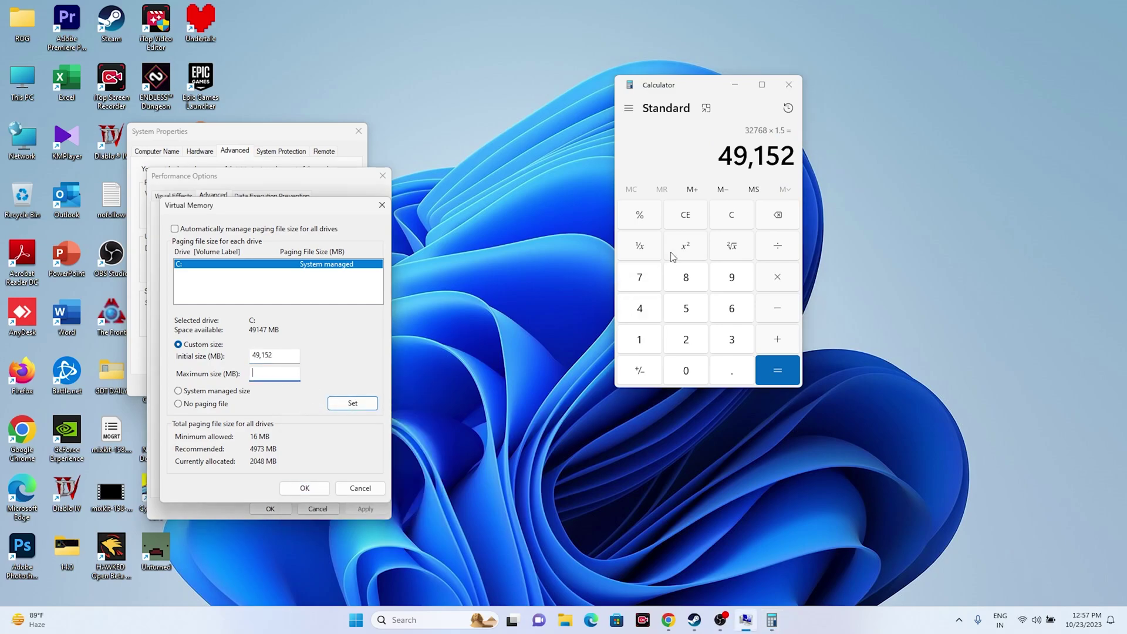
# Step: Compute 32 × 1024 × 3 = 98,304 in Calculator
pyautogui.click(681, 225)
pyautogui.click(730, 339)
pyautogui.click(697, 342)
pyautogui.click(774, 283)
pyautogui.click(640, 339)
pyautogui.click(686, 370)
pyautogui.click(686, 339)
pyautogui.click(640, 308)
pyautogui.click(766, 382)
pyautogui.click(765, 382)
pyautogui.click(787, 271)
pyautogui.click(737, 340)
pyautogui.click(769, 368)
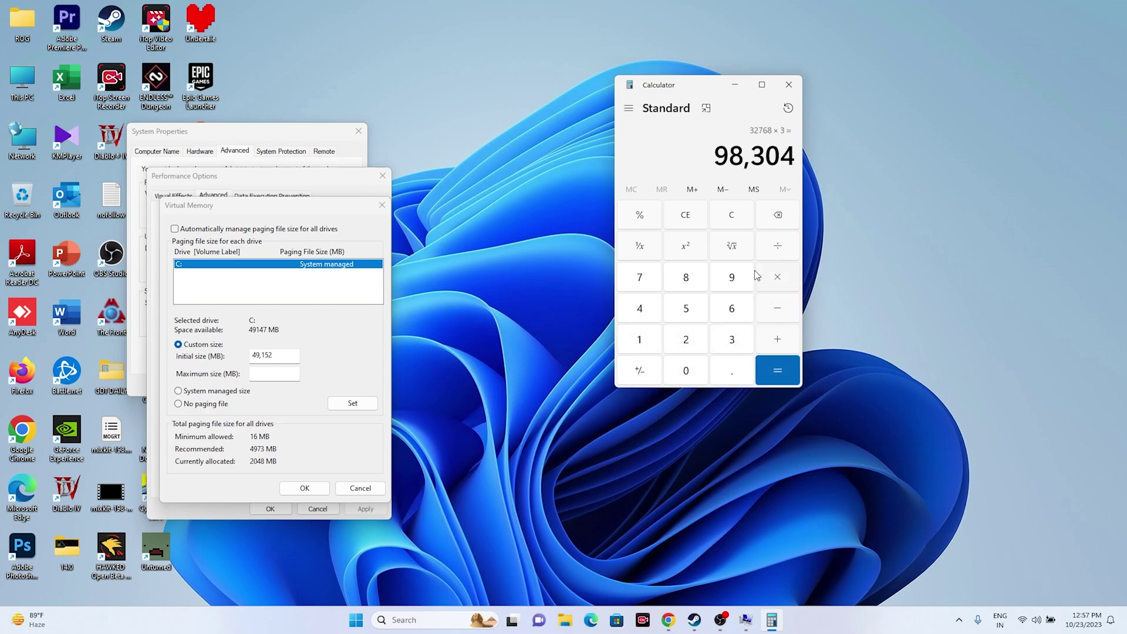
# Step: Paste 98,304 MB as Maximum size and confirm Virtual Memory and Performance Options
pyautogui.moveTo(712, 154); pyautogui.dragTo(799, 154)
pyautogui.rightClick(790, 154)
pyautogui.click(810, 166)
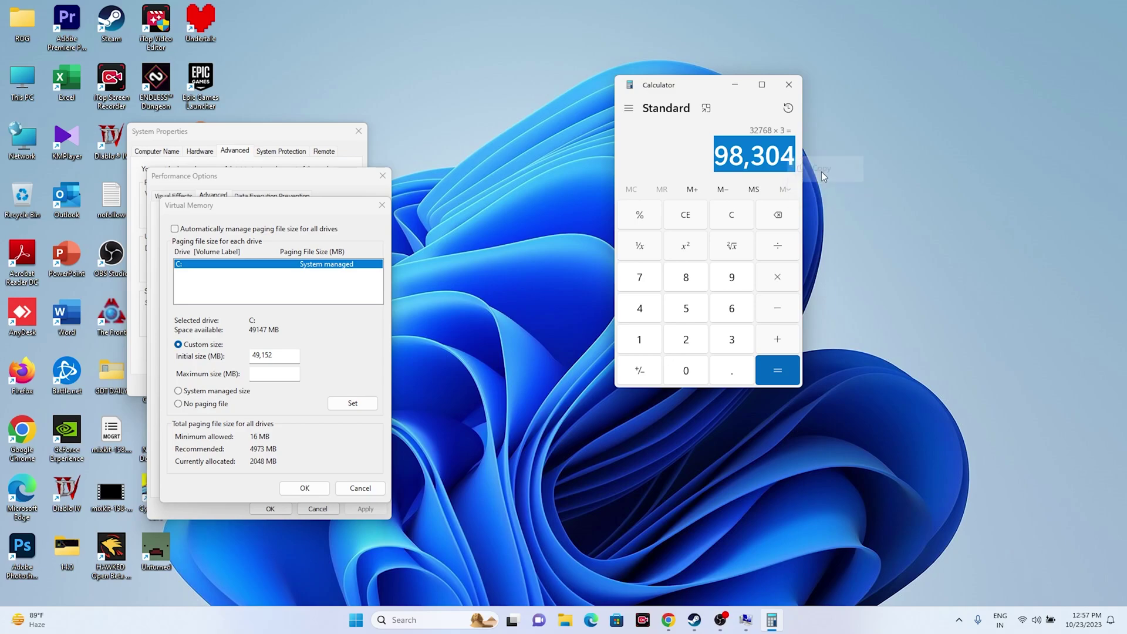
pyautogui.rightClick(269, 373)
pyautogui.click(299, 425)
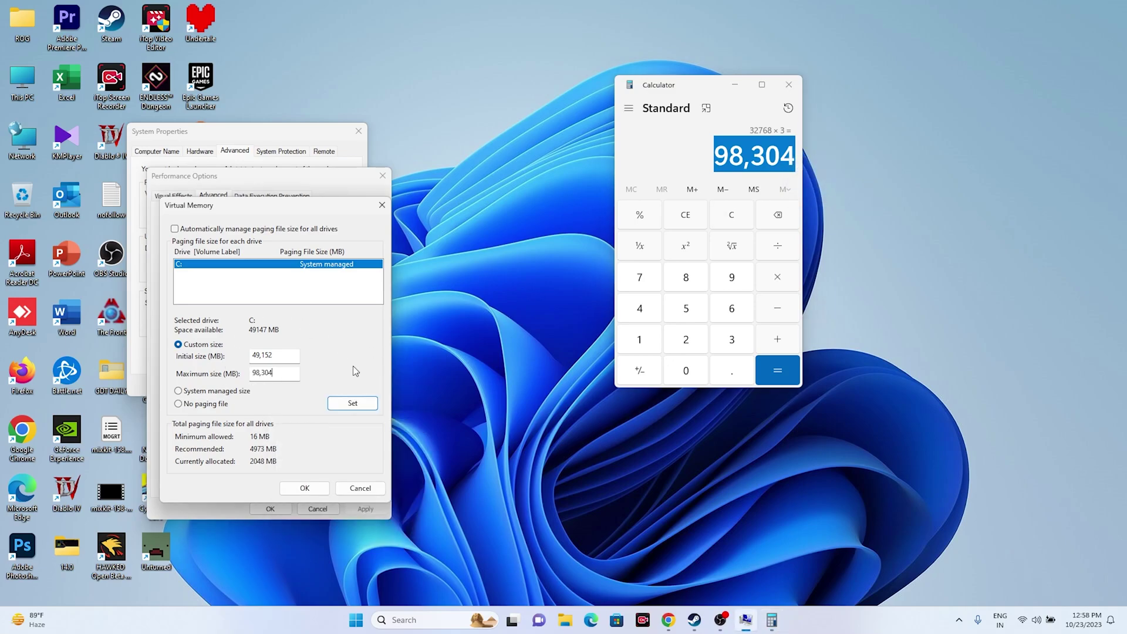
pyautogui.click(308, 493)
pyautogui.click(271, 508)
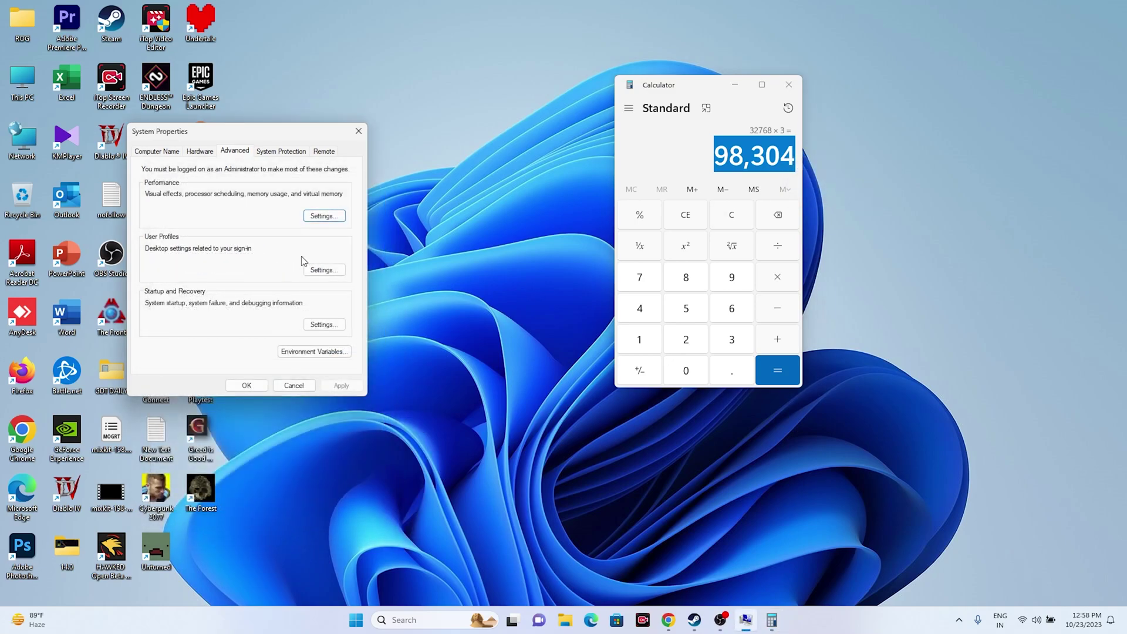
# Step: Close System Properties and Calculator, and restore Steam's Diablo IV page
pyautogui.click(358, 132)
pyautogui.click(791, 88)
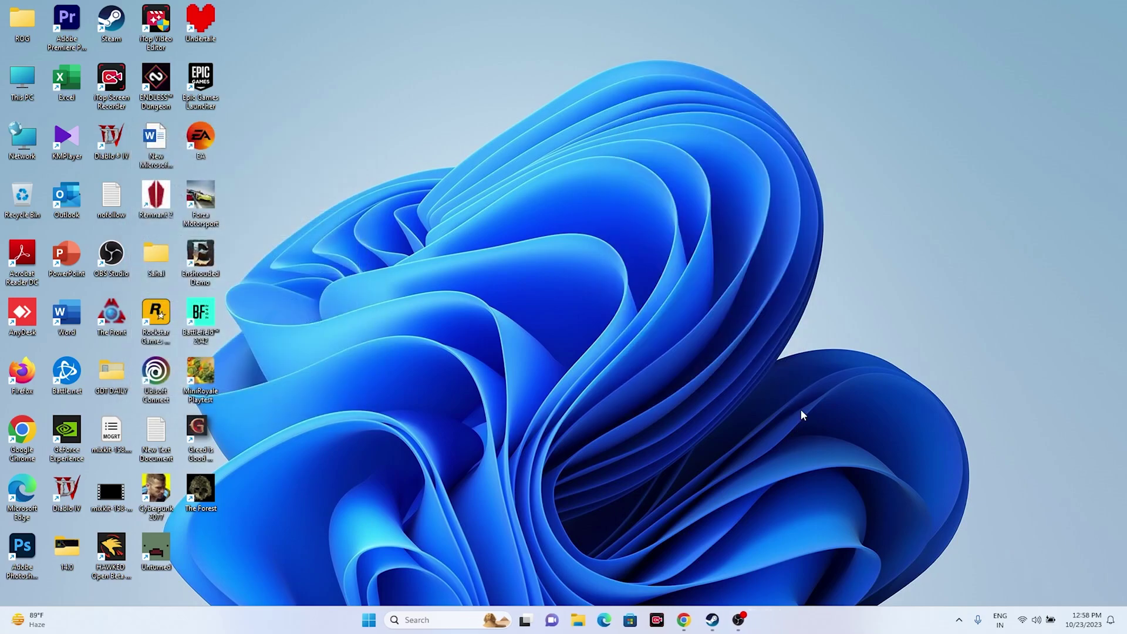
pyautogui.click(721, 622)
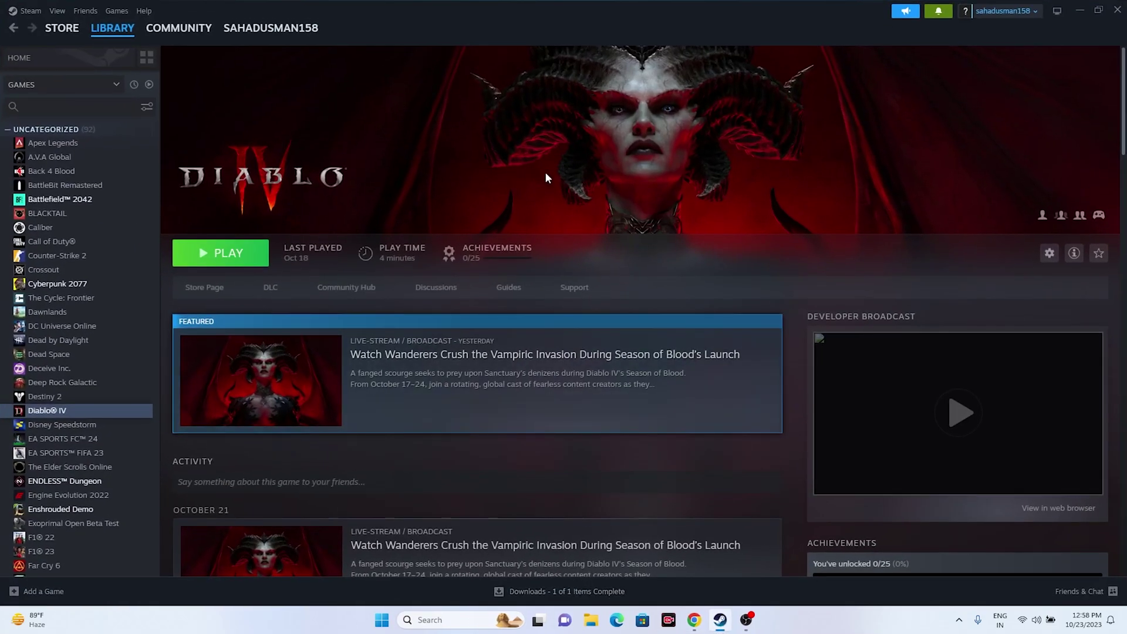